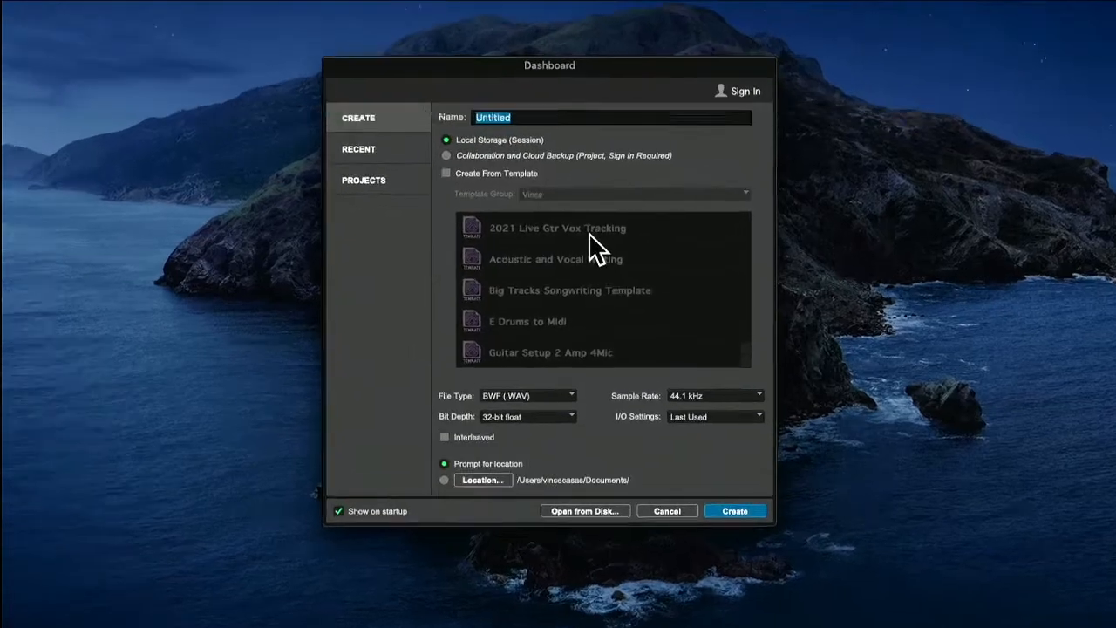
Create a local session named "Assignment 3.8 - Your Name" and save it within the Laurus College AUD120 folder on the Desktop
type("Assignment 3.8 - Your Name")
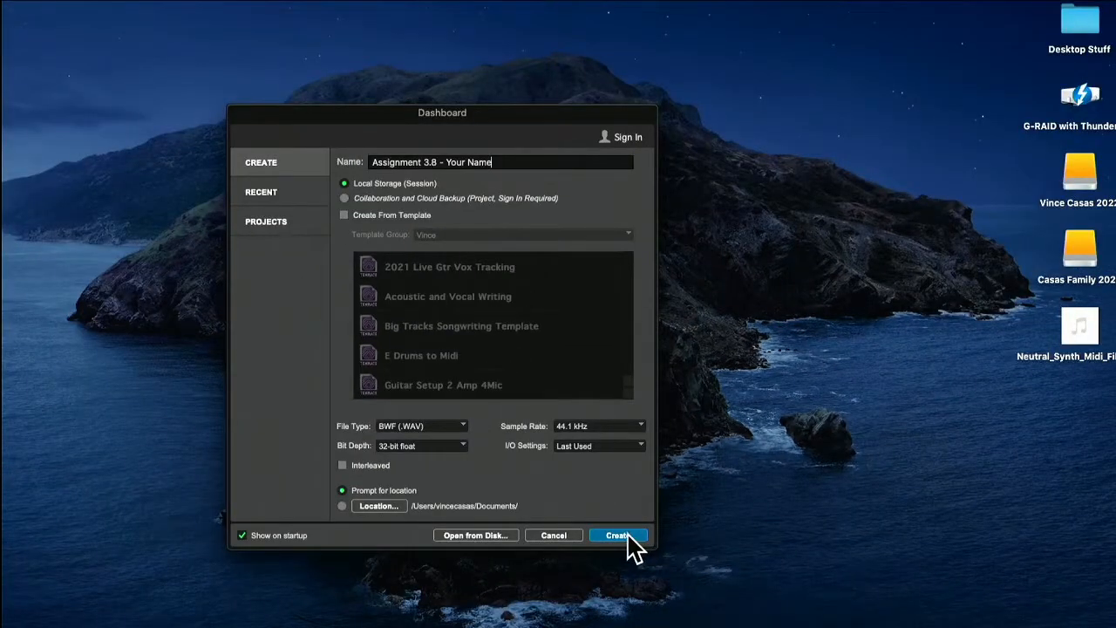
left_click(627, 537)
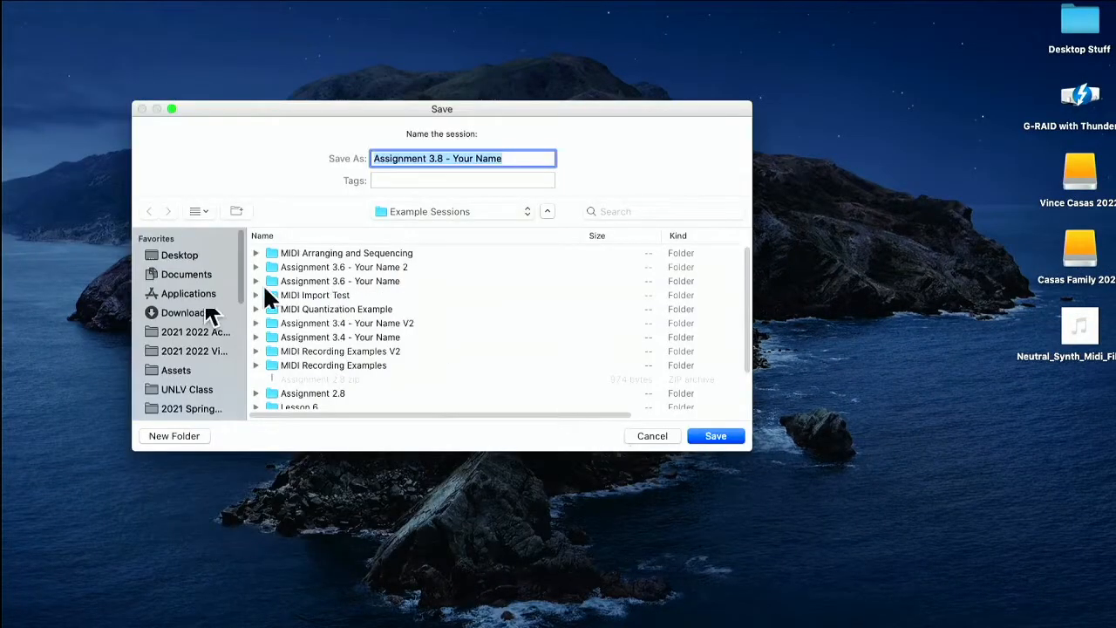
left_click(179, 255)
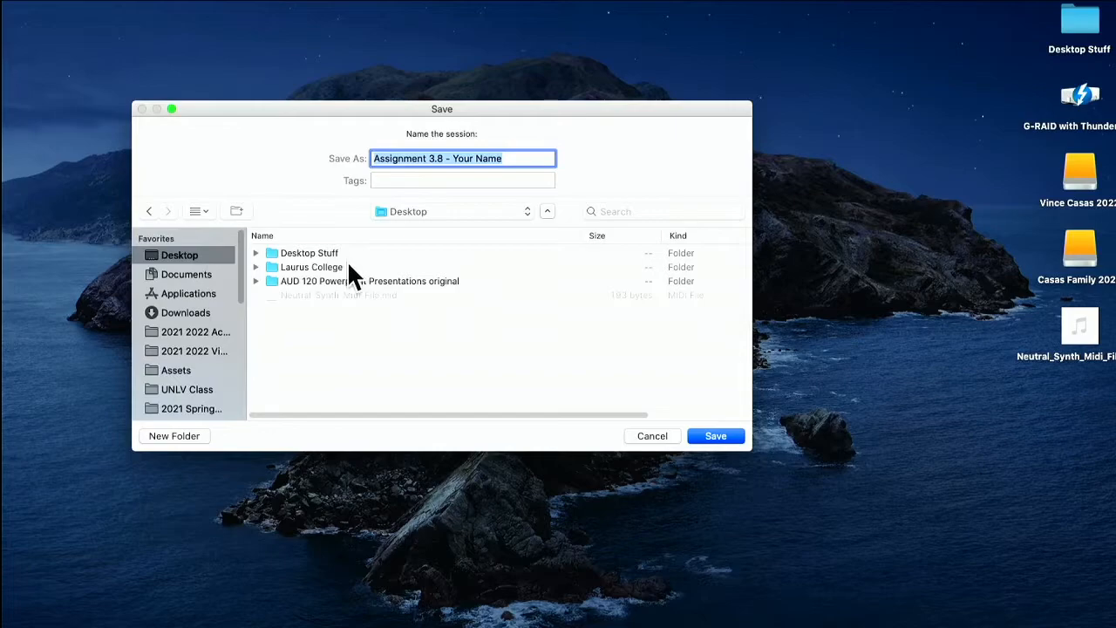
double_click(349, 267)
double_click(341, 255)
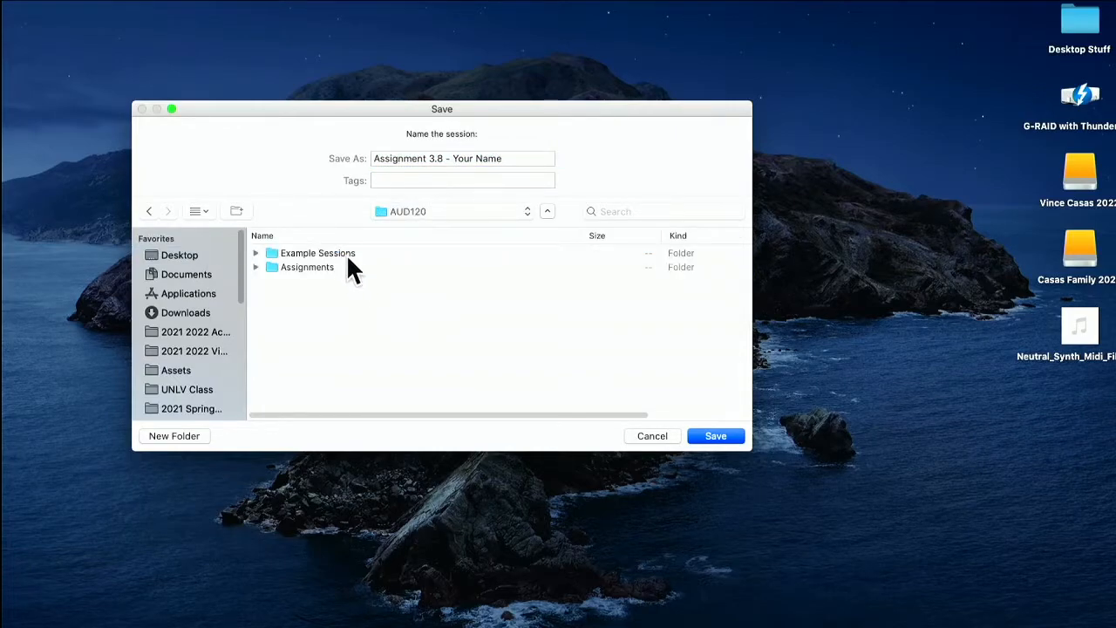
double_click(372, 253)
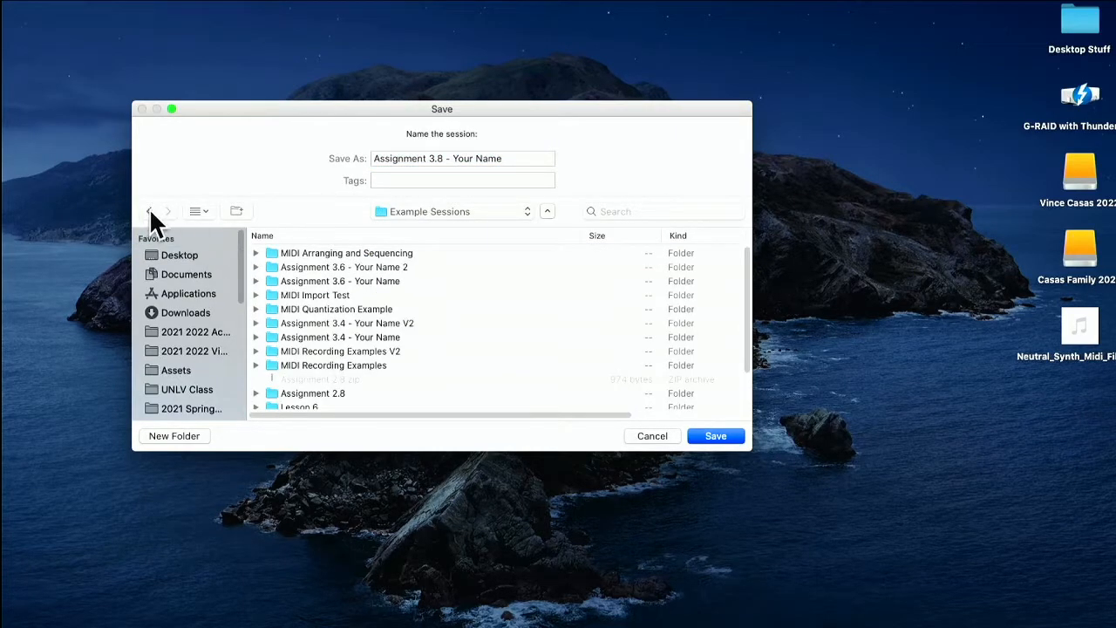
left_click(149, 212)
left_click(364, 268)
double_click(353, 252)
left_click(724, 438)
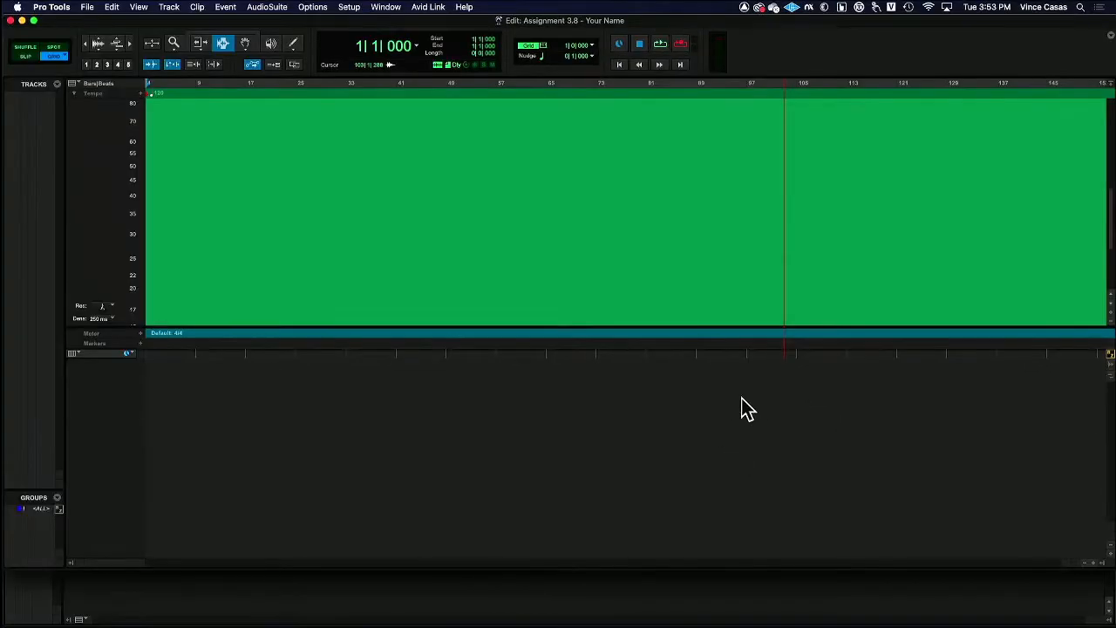
Shrink the height of the tempo editor and create five new stereo instrument tracks in ticks
left_click_drag(108, 327, 103, 155)
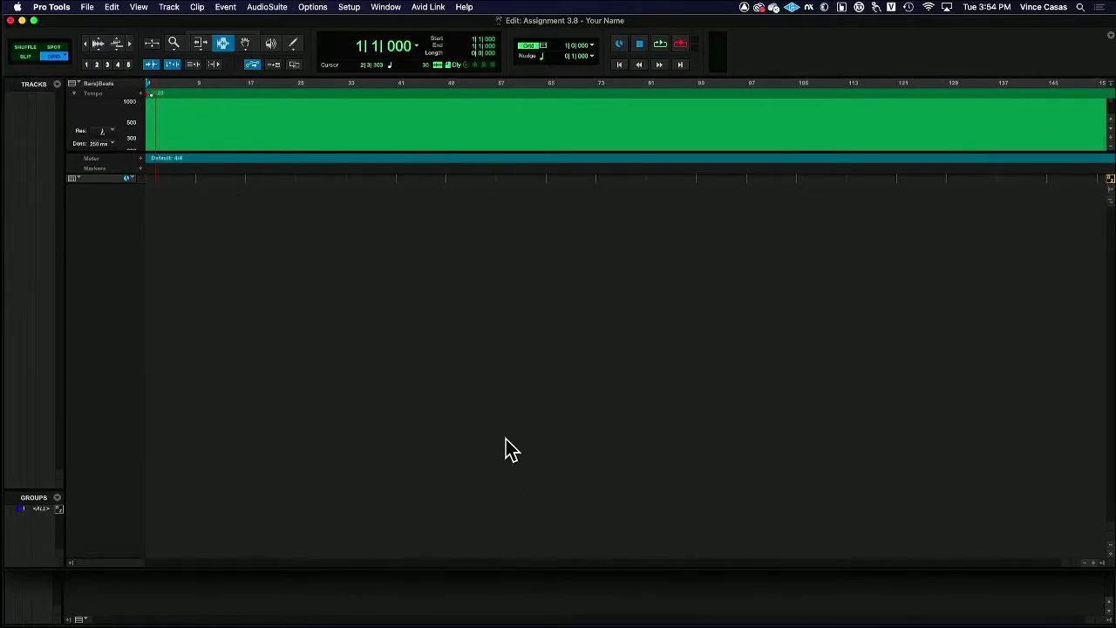
key("super+shift+n")
type("6")
left_click(442, 231)
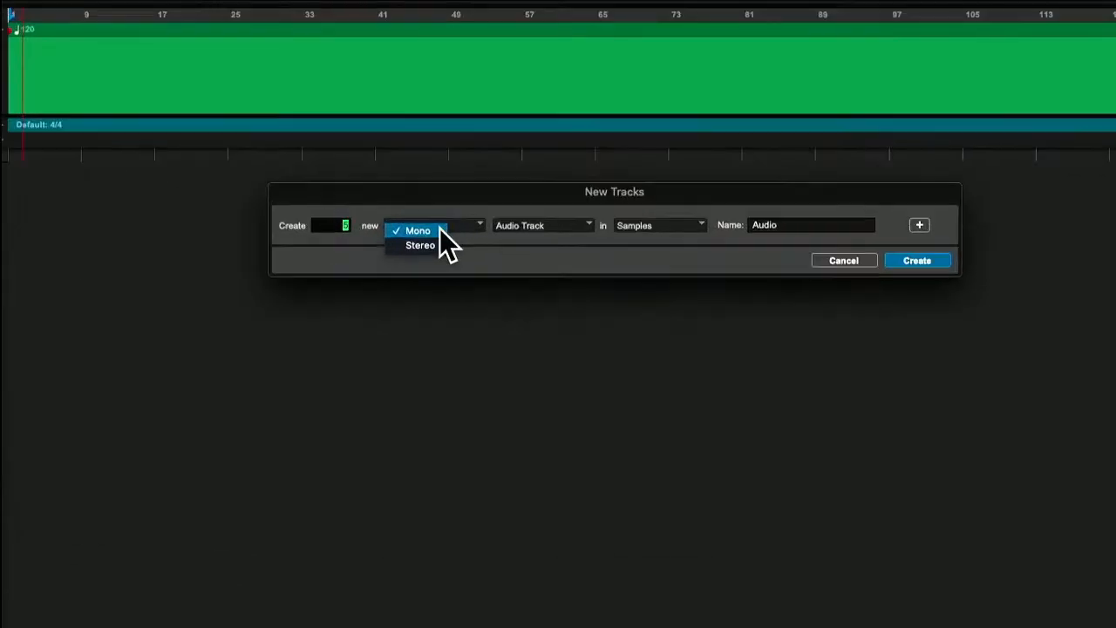
left_click(432, 238)
left_click(561, 228)
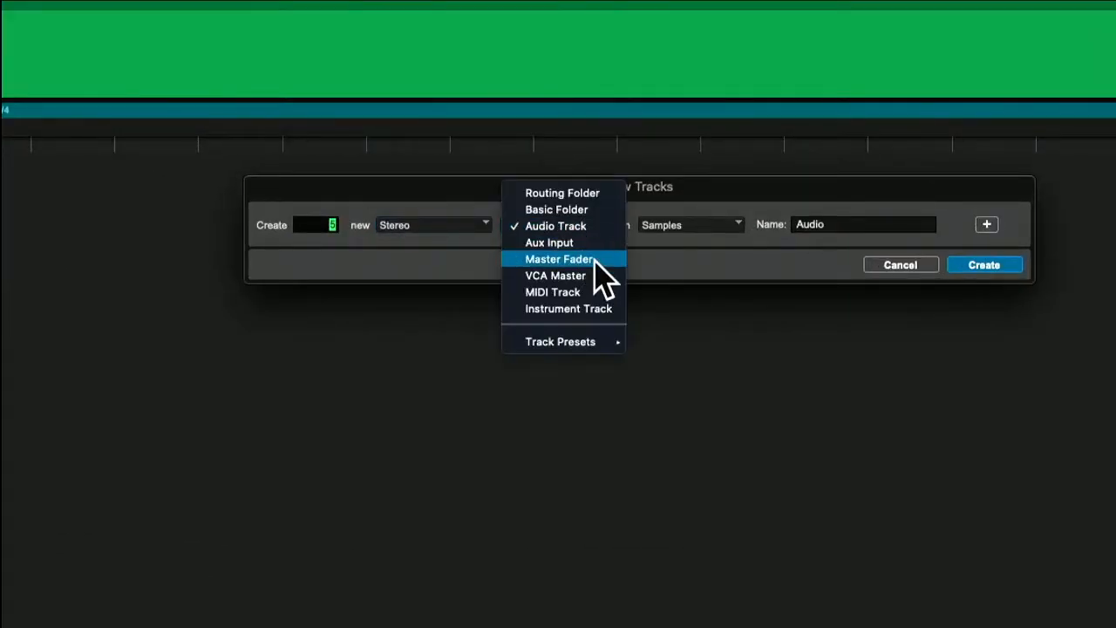
left_click(609, 307)
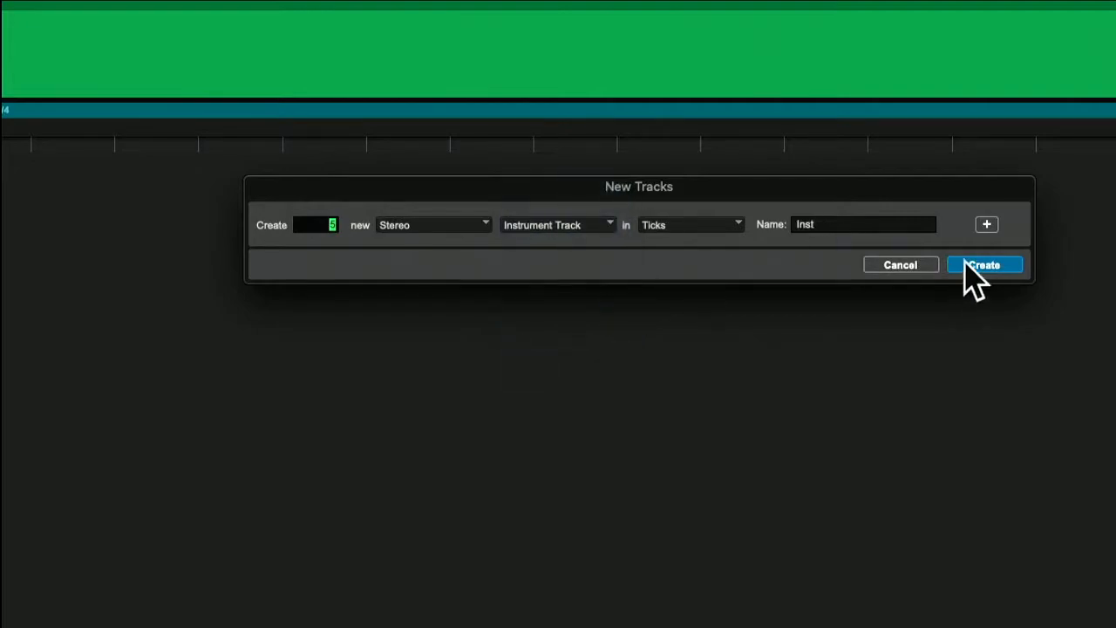
left_click(1003, 264)
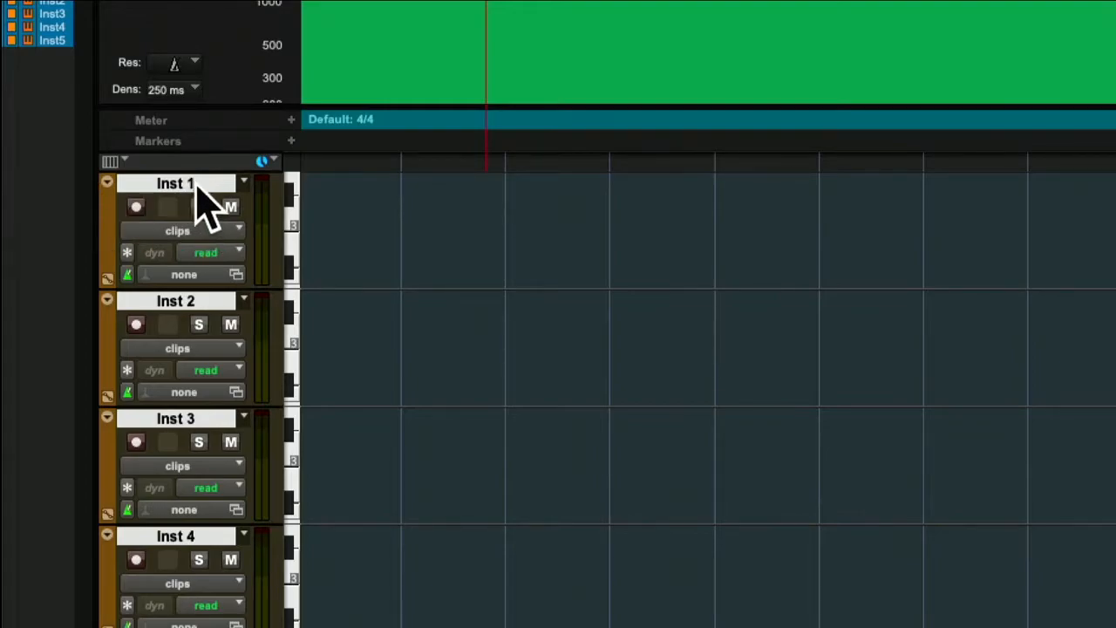
Rename the first four instrument tracks Kick, Clap, Synth 1 and Synth2, and save the session
double_click(197, 185)
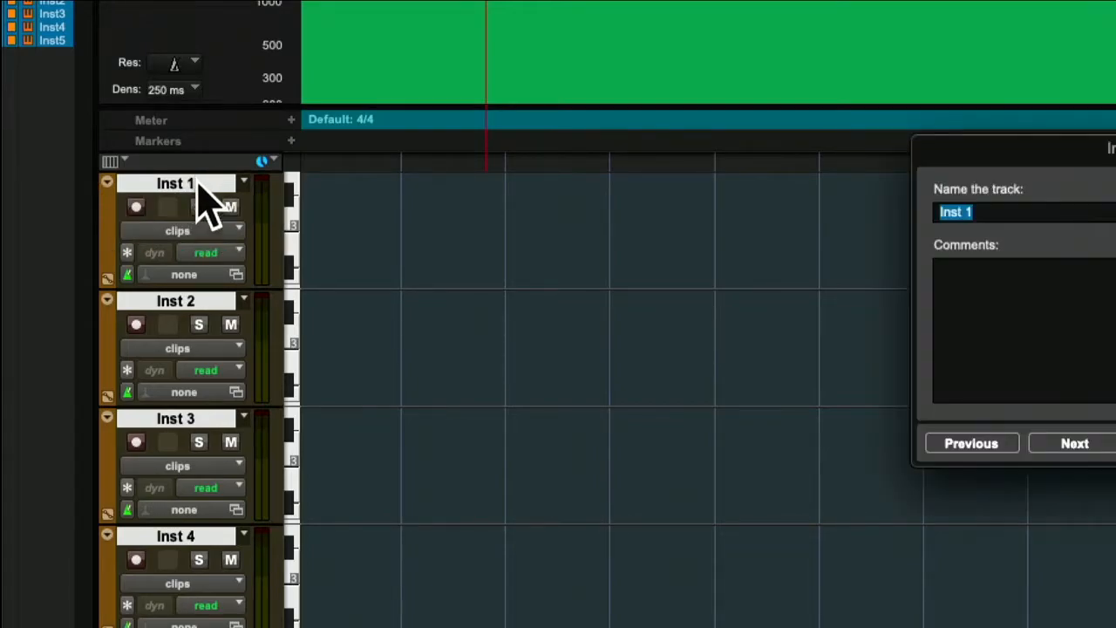
type("Kick")
key("super+Right")
type("Clap")
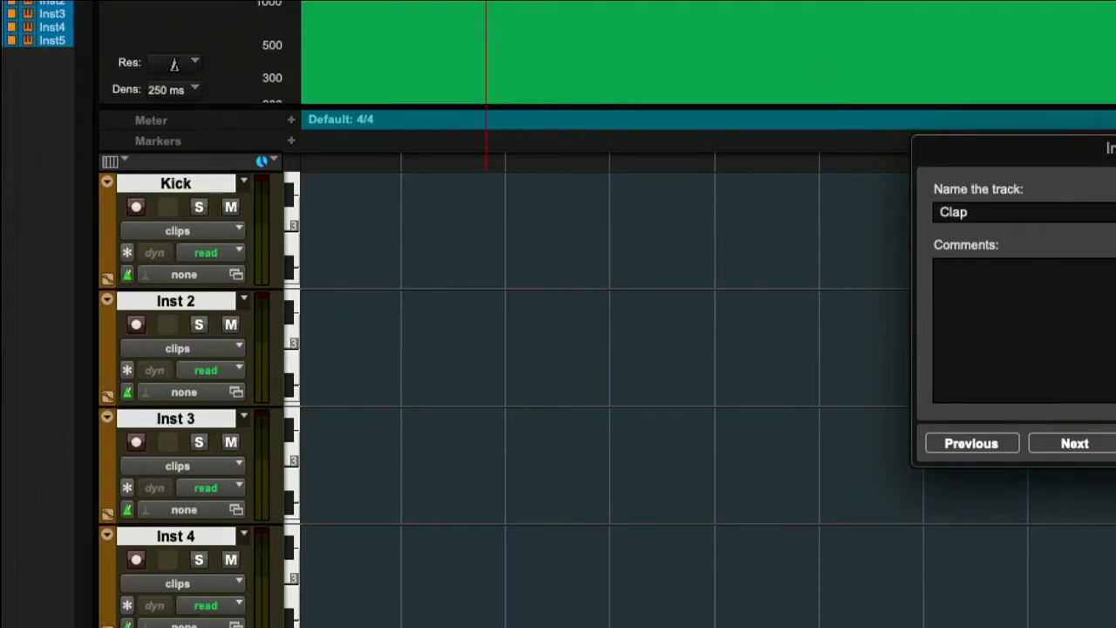
key("super+Right")
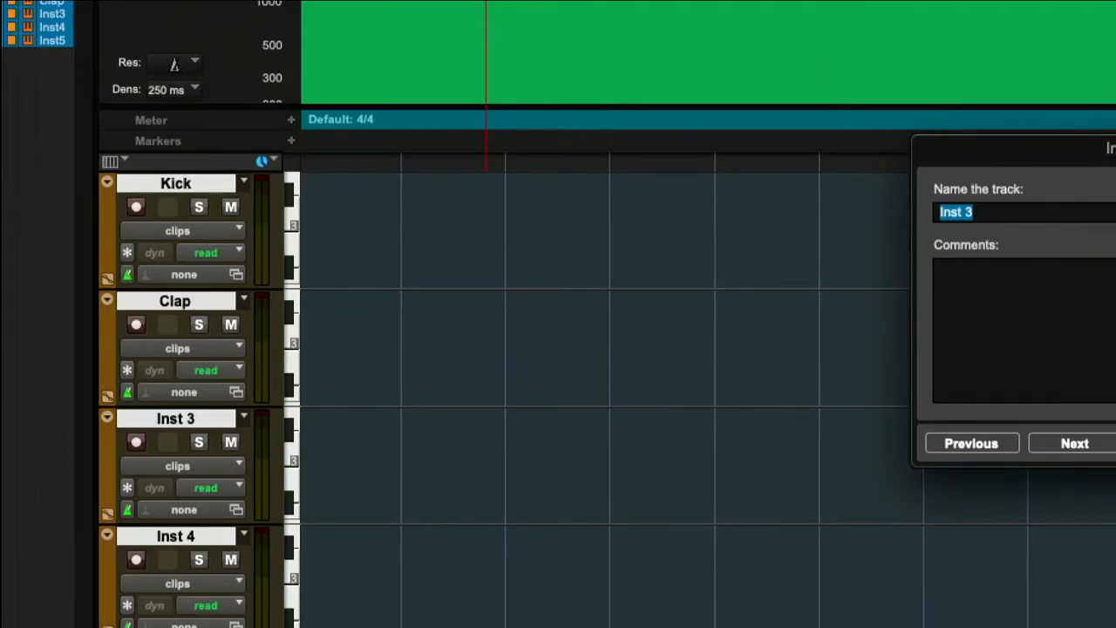
type("S")
key("super+Right")
type("Syn")
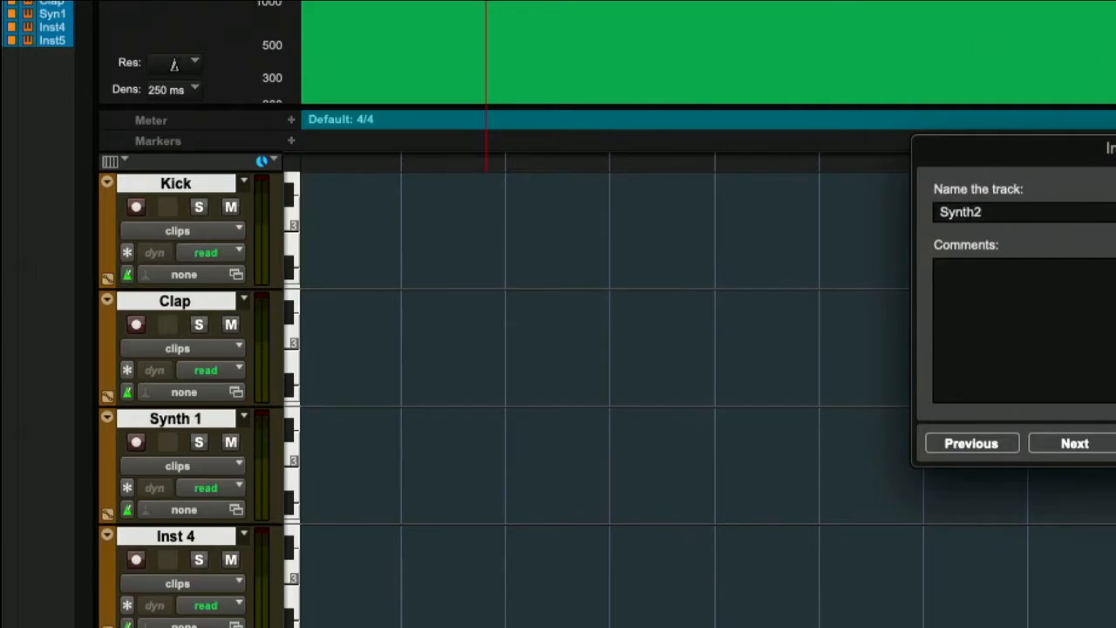
key("Return")
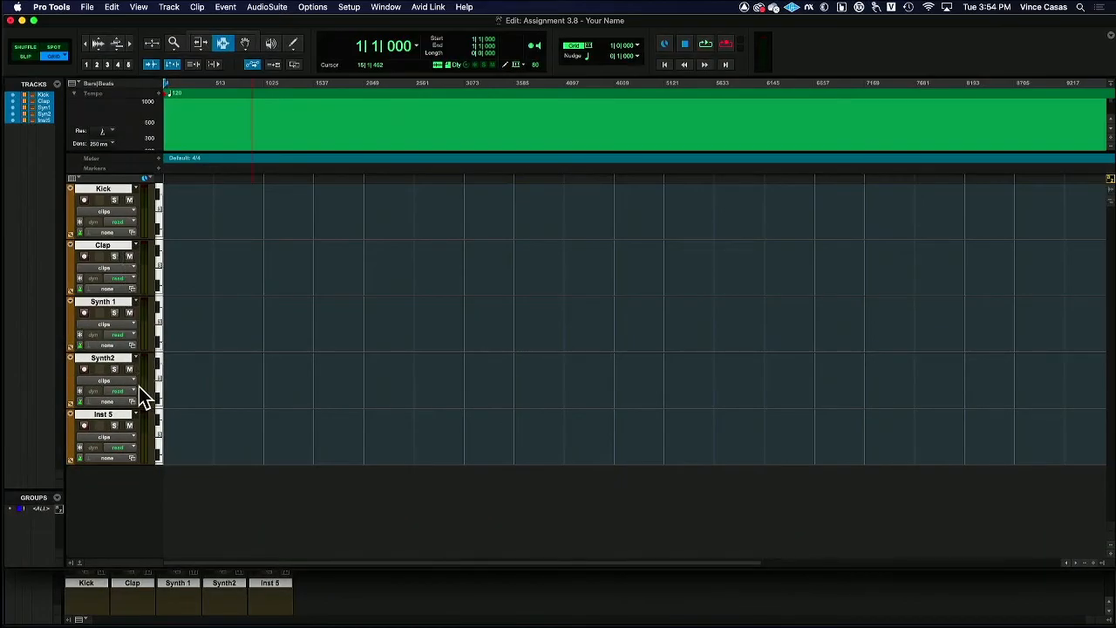
key("super+s")
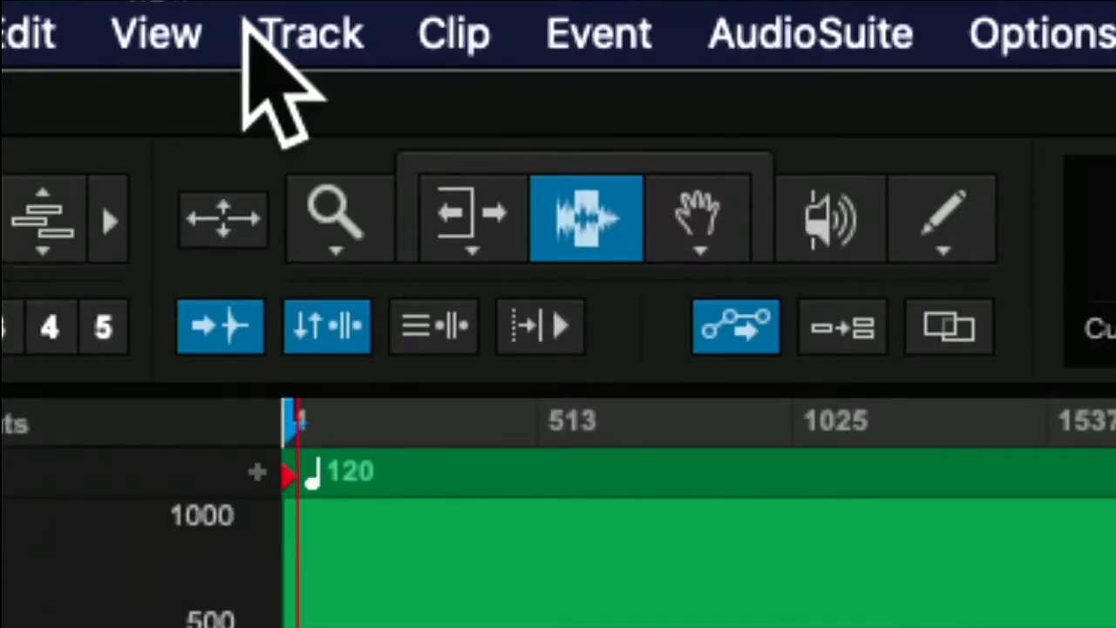
Add a click track and lower its fader to about -10.2 dB in the Mix window
left_click(248, 27)
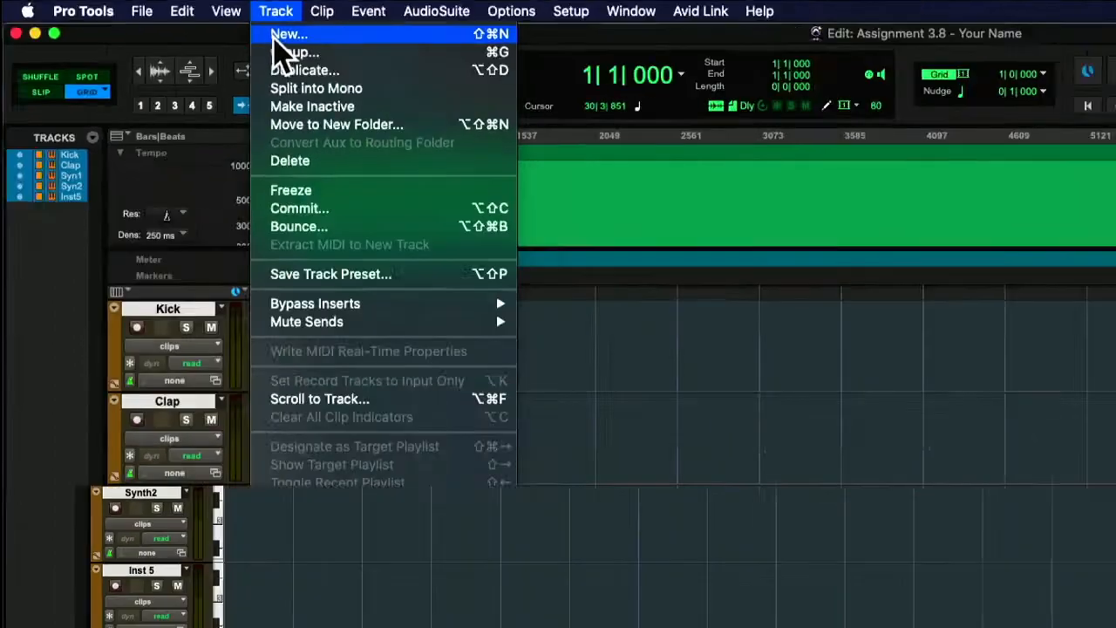
left_click(366, 512)
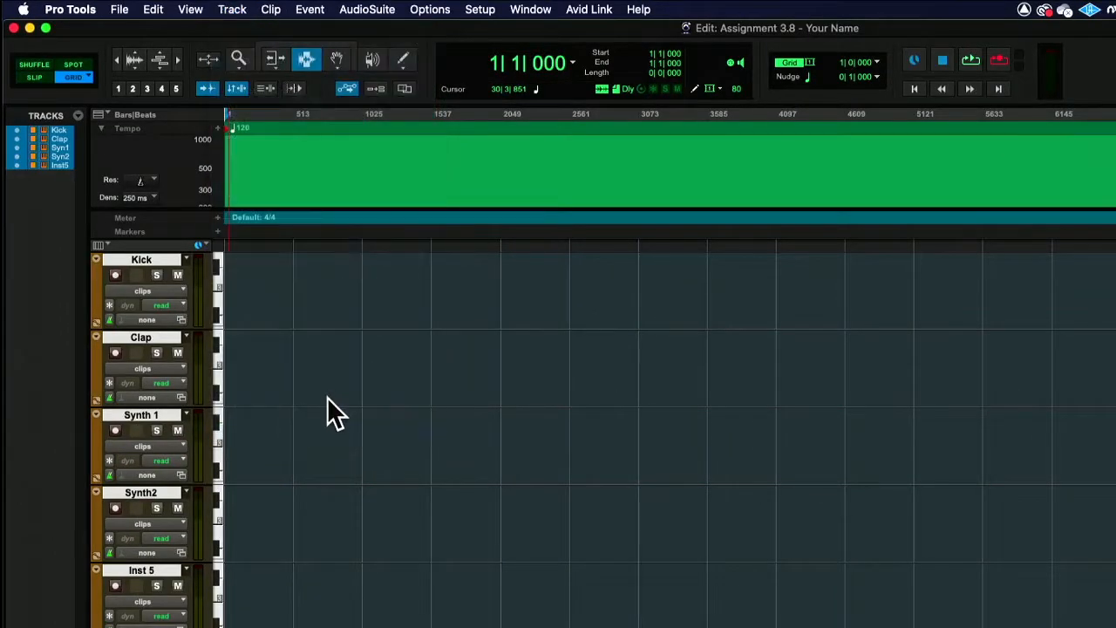
key("super+equal")
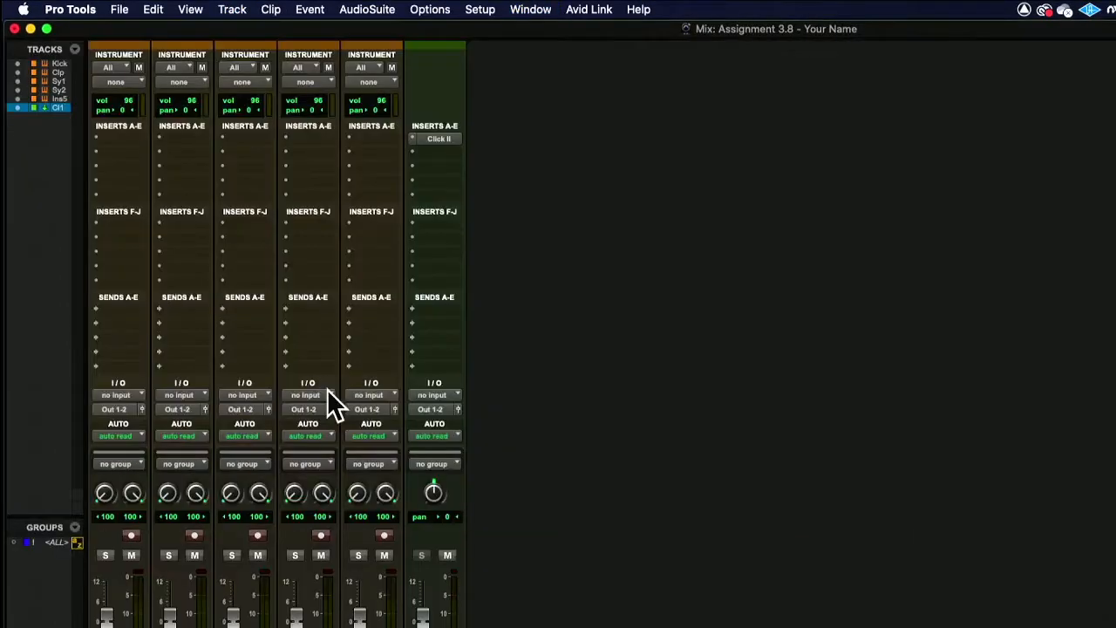
scroll(384, 462, "down", 1)
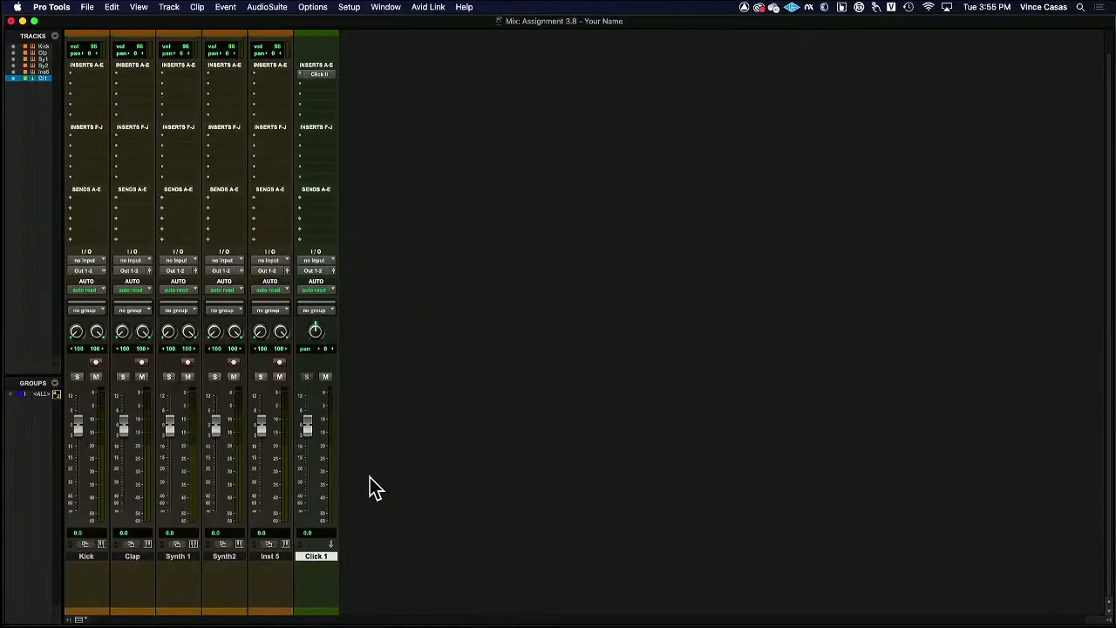
left_click_drag(421, 590, 423, 610)
key("super+equal")
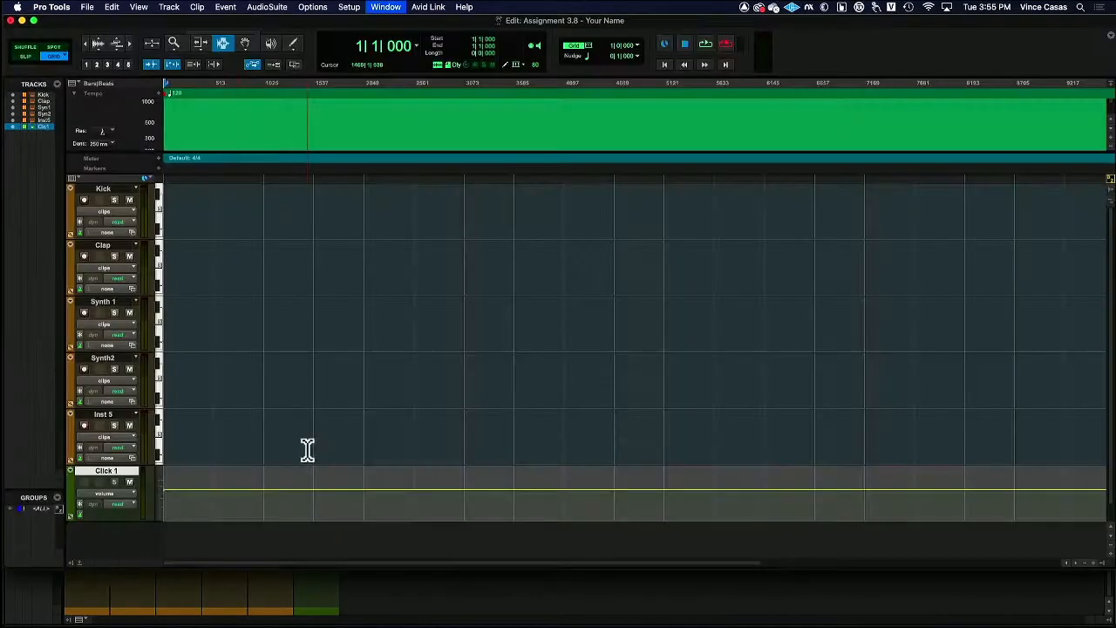
Collapse the tempo editor and set the session's starting tempo to 110 BPM
left_click(74, 92)
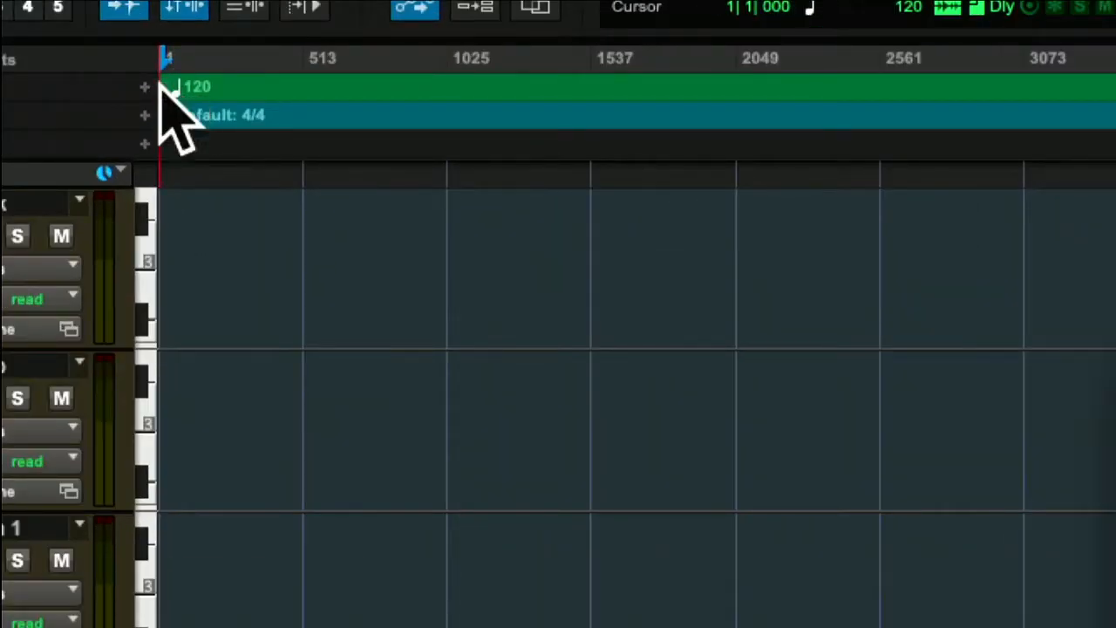
double_click(164, 87)
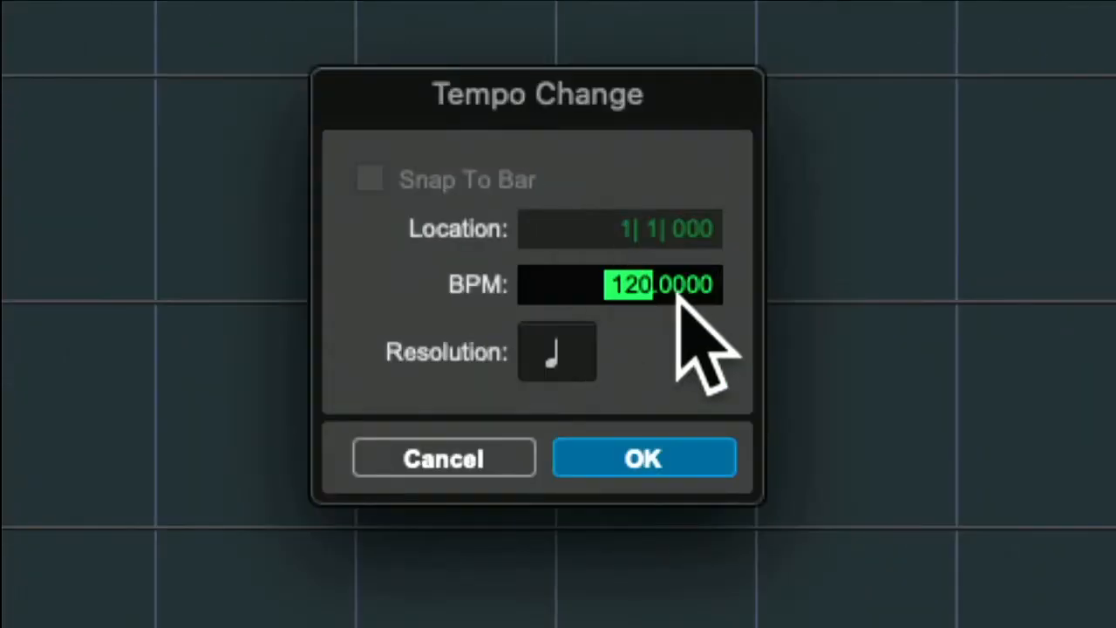
type("106114")
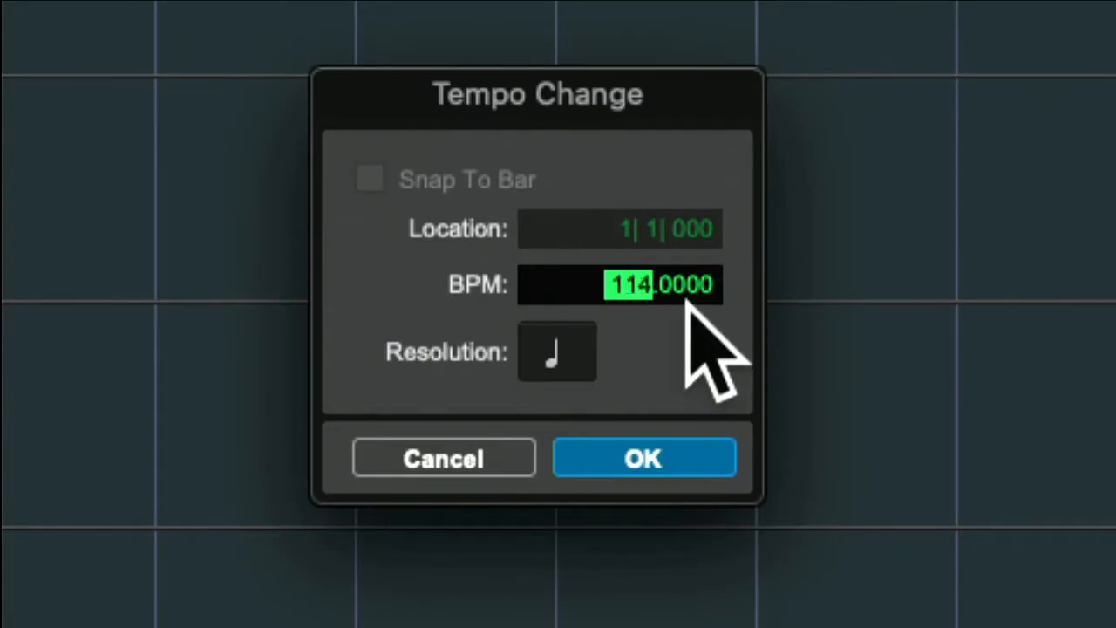
key("Up")
key("Up")
key("Up")
key("Up")
key("Up")
key("Up")
key("Up")
type("110")
key("Return")
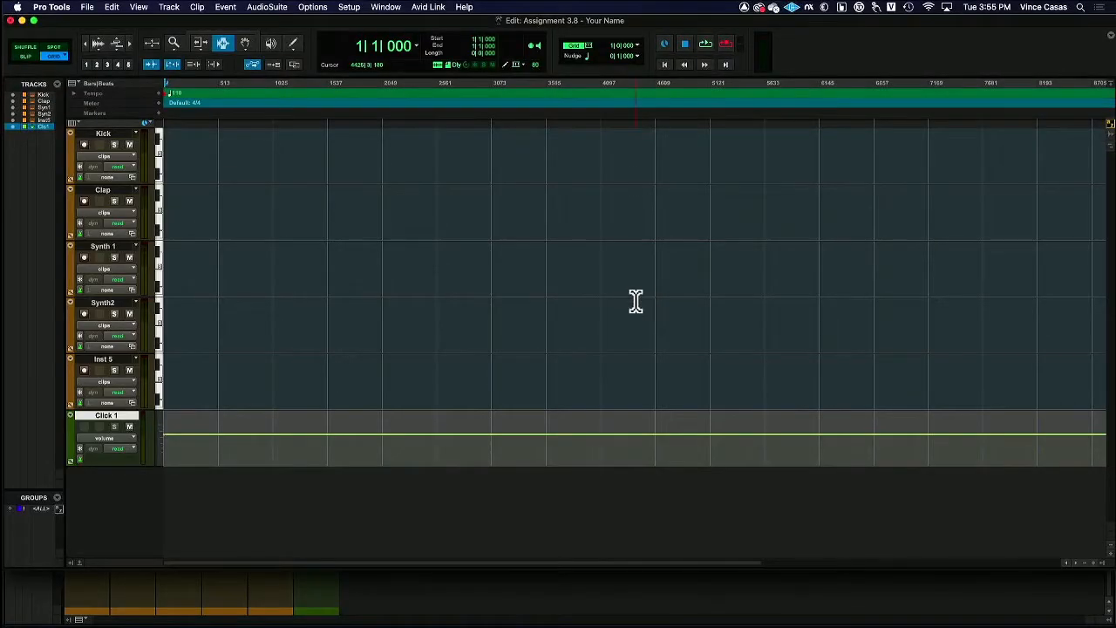
Insert the Vacuum (stereo) multichannel instrument plug-in on the first insert slot of the Synth 1 track
key("super+equal")
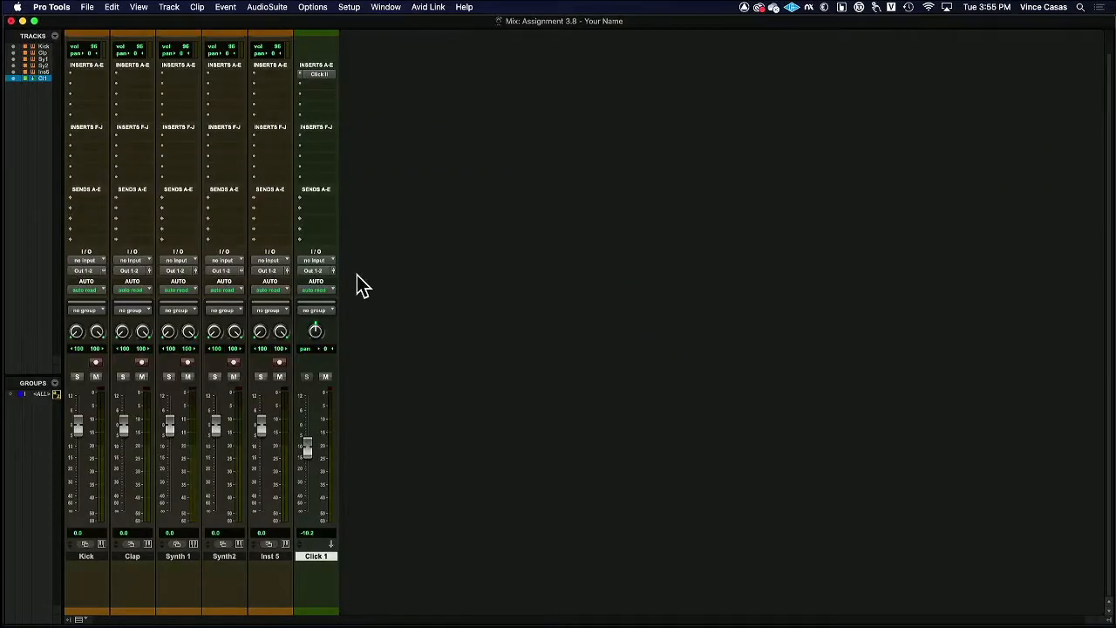
left_click(165, 75)
mouse_move(260, 78)
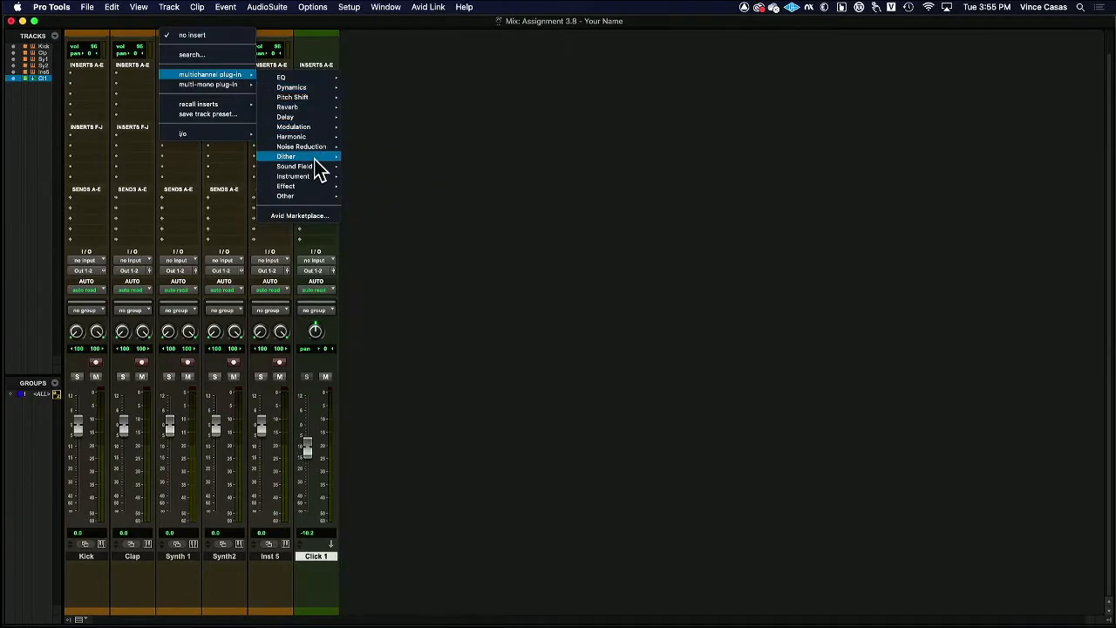
mouse_move(315, 177)
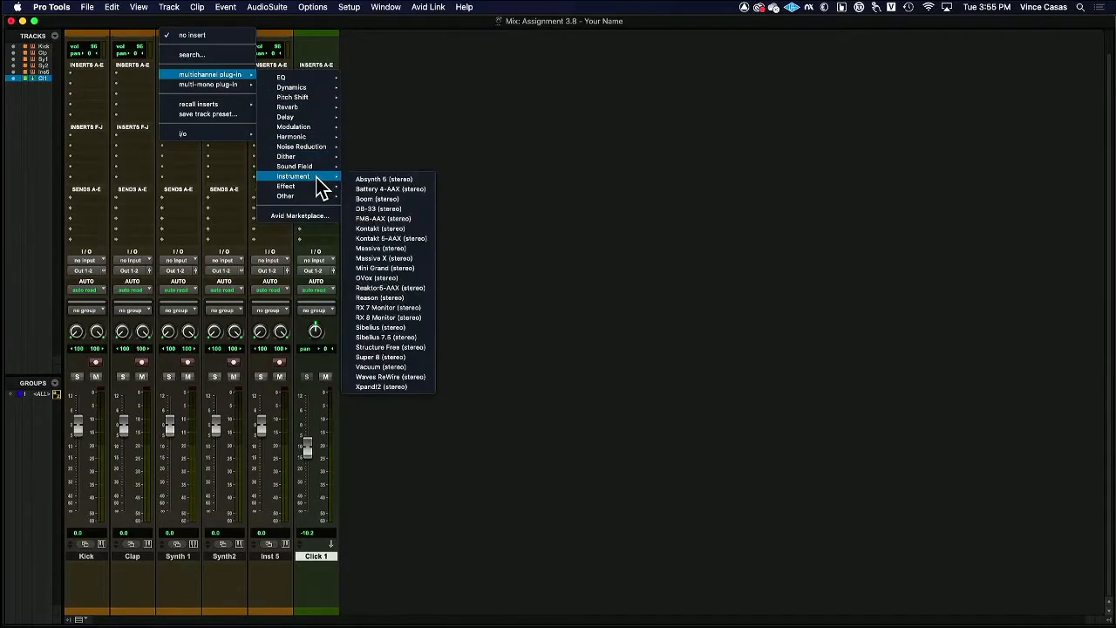
left_click(413, 367)
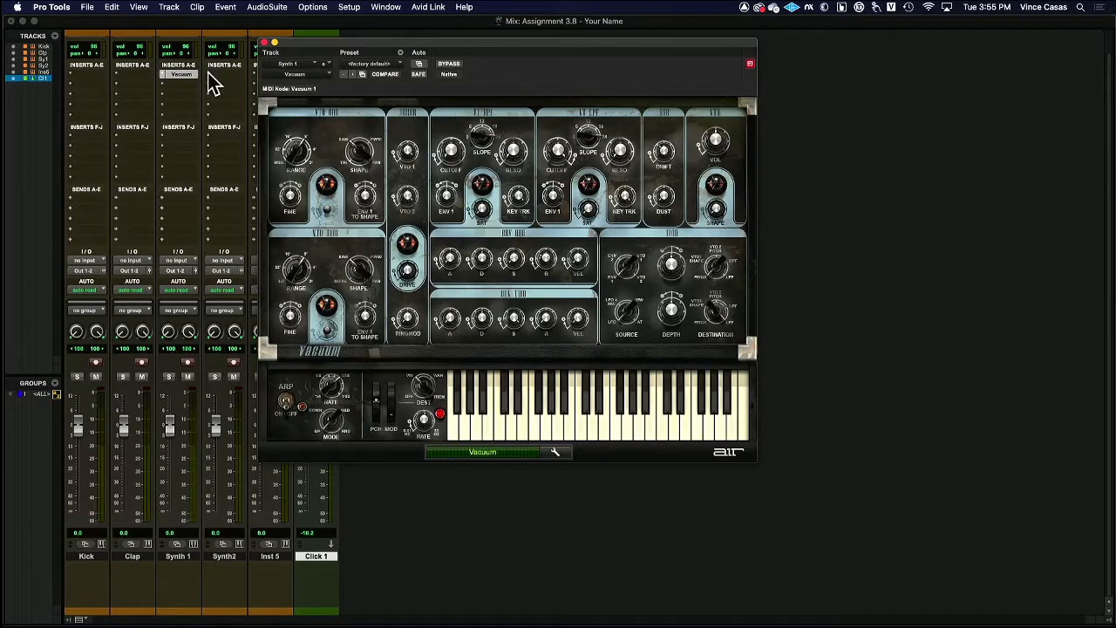
Insert the Vacuum (stereo) multichannel instrument plug-in on the first insert slot of the Synth2 track
left_click(210, 75)
mouse_move(292, 76)
mouse_move(347, 190)
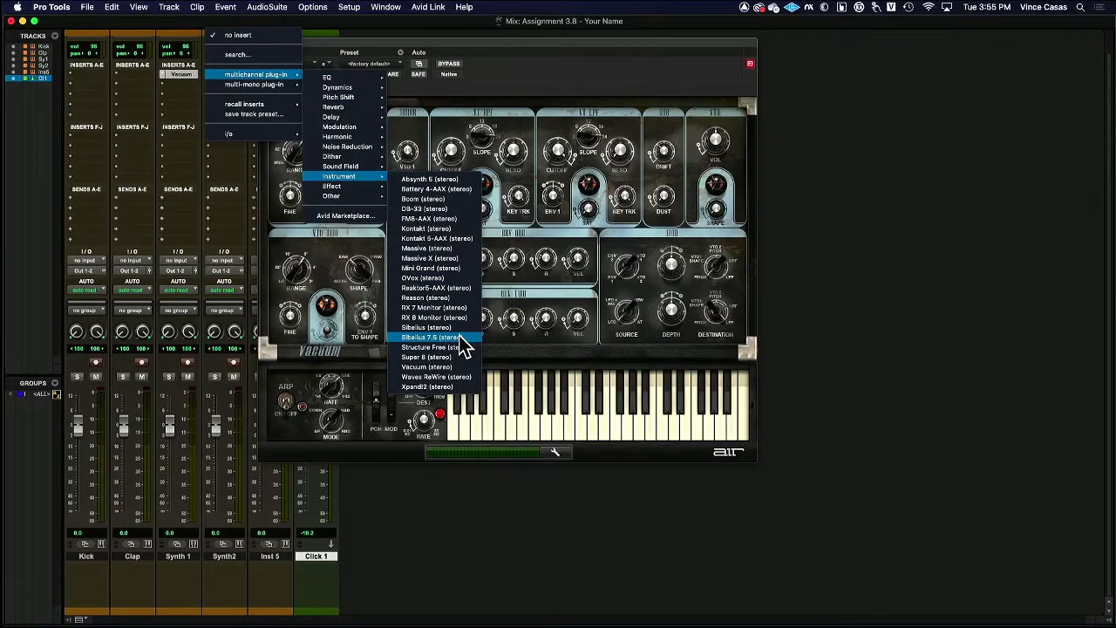
left_click(427, 366)
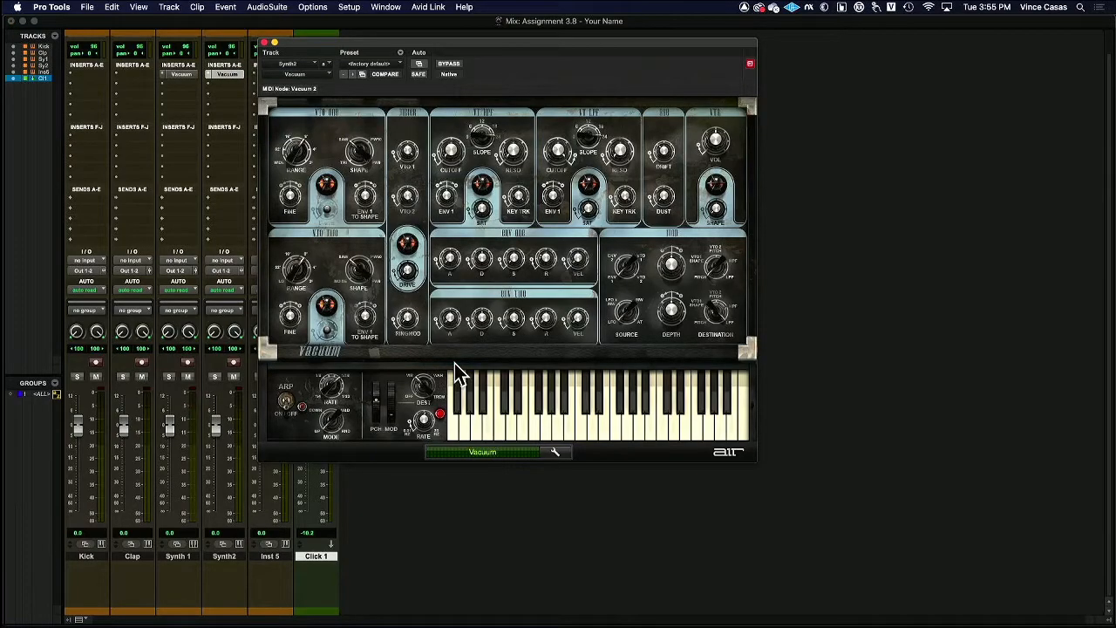
Record-enable the Synth 1 track, return to the Edit window and close the Vacuum plug-in window
left_click(187, 362)
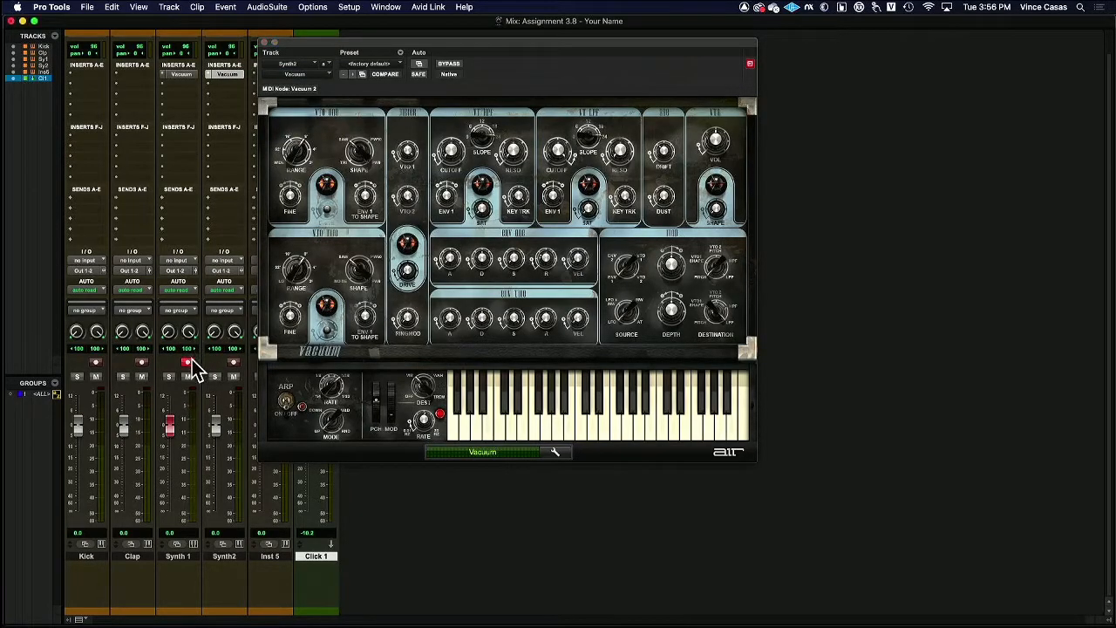
key("super+equal")
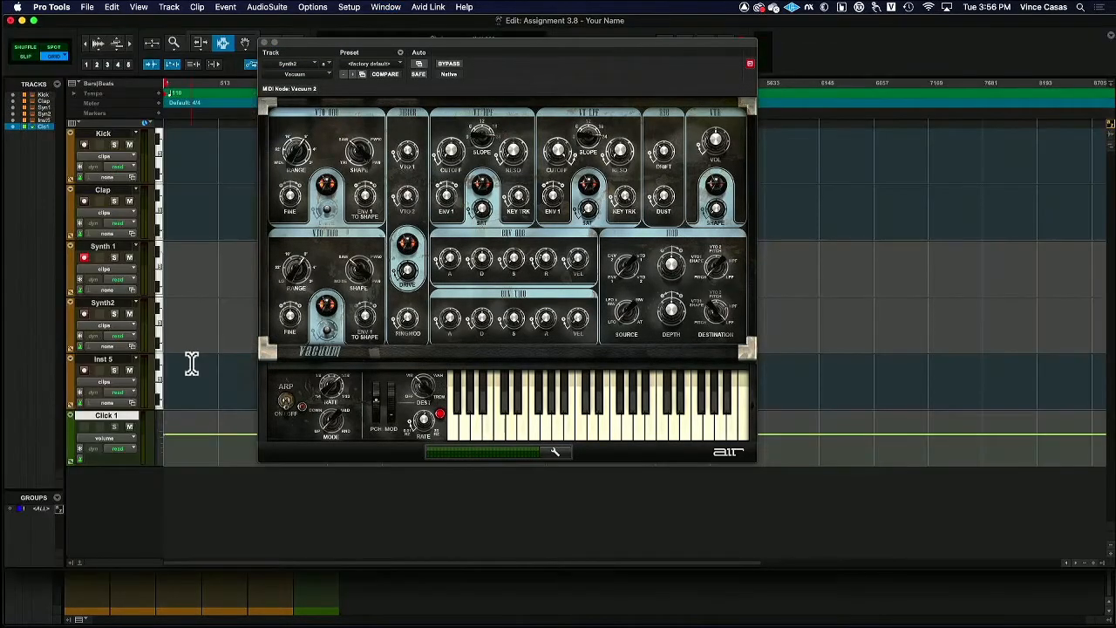
left_click(266, 44)
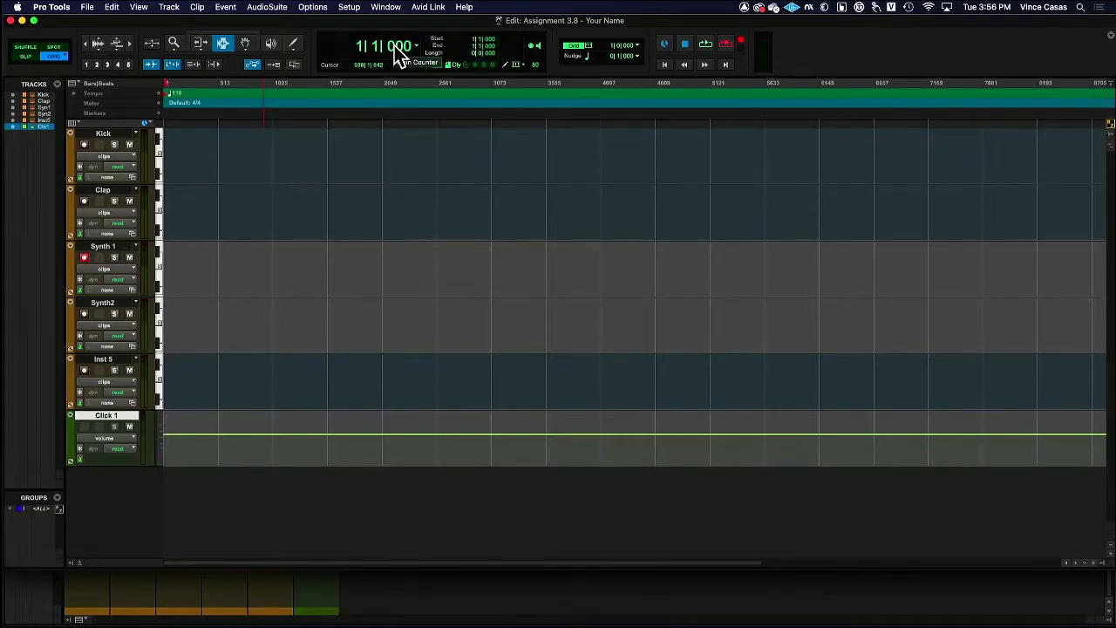
Record a MIDI part on the Synth 1 track from bar 1 to about bar 7 and zoom in on the recorded clip
key("super+space")
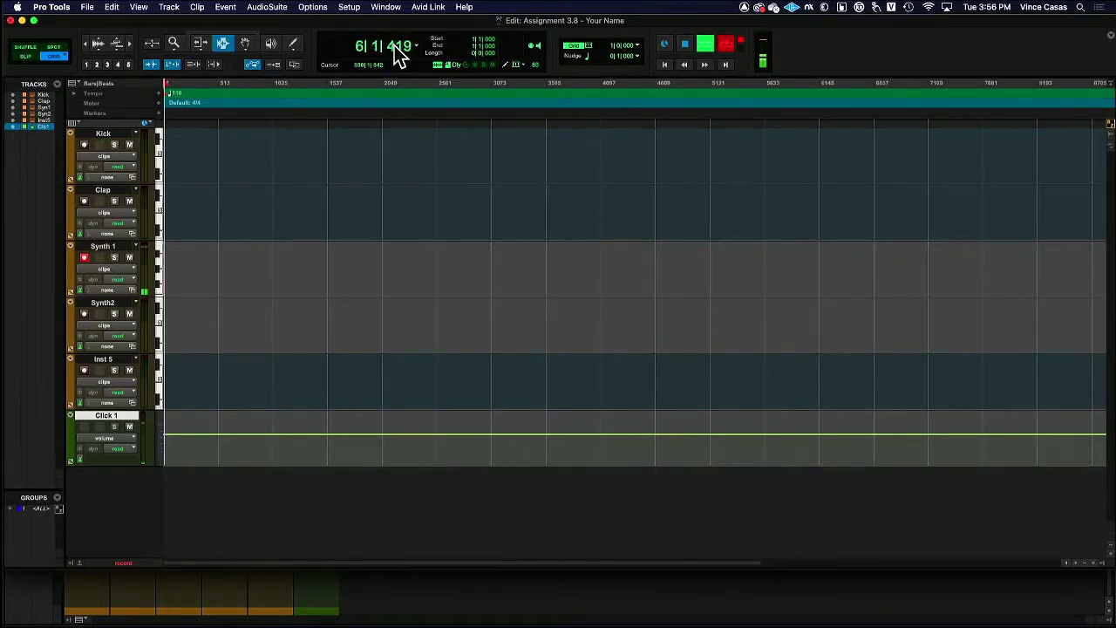
key("space")
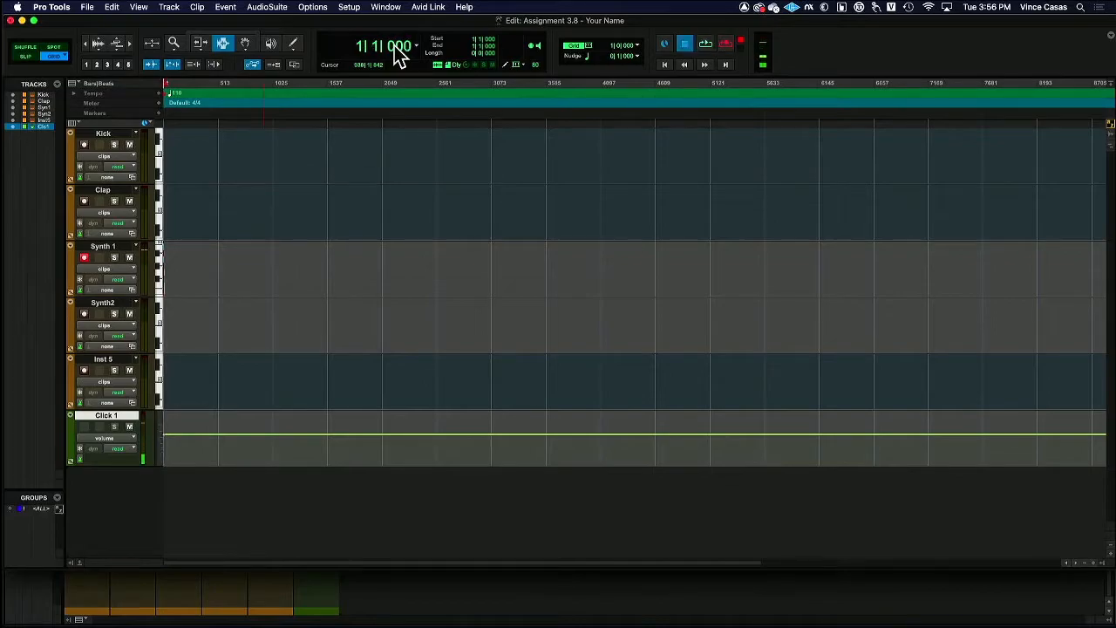
left_click(130, 39)
left_click(131, 38)
left_click(131, 38)
left_click(131, 39)
left_click(131, 39)
left_click(131, 38)
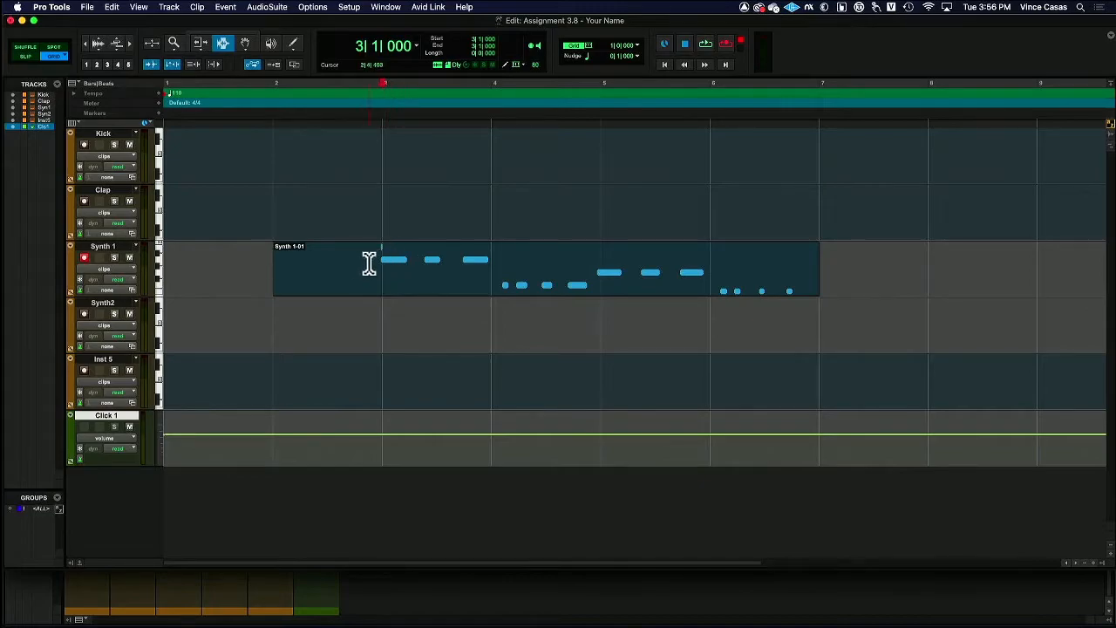
left_click(85, 44)
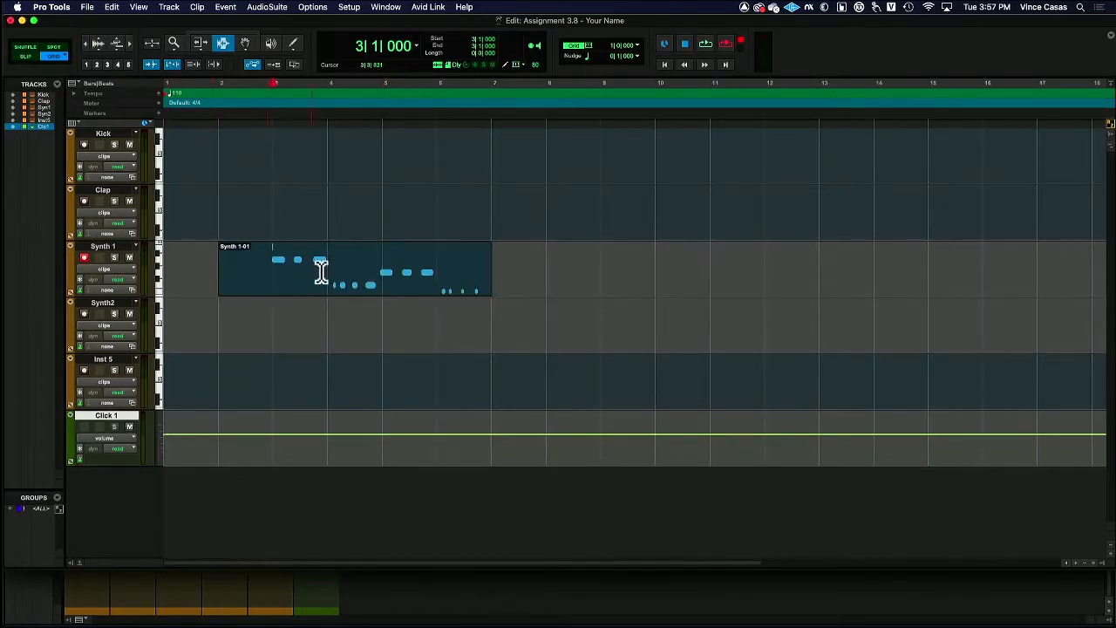
Duplicate bars 3 to 7 of the Synth 1 clip three times and select bars 3 to 19 of the track
left_click_drag(267, 260, 478, 276)
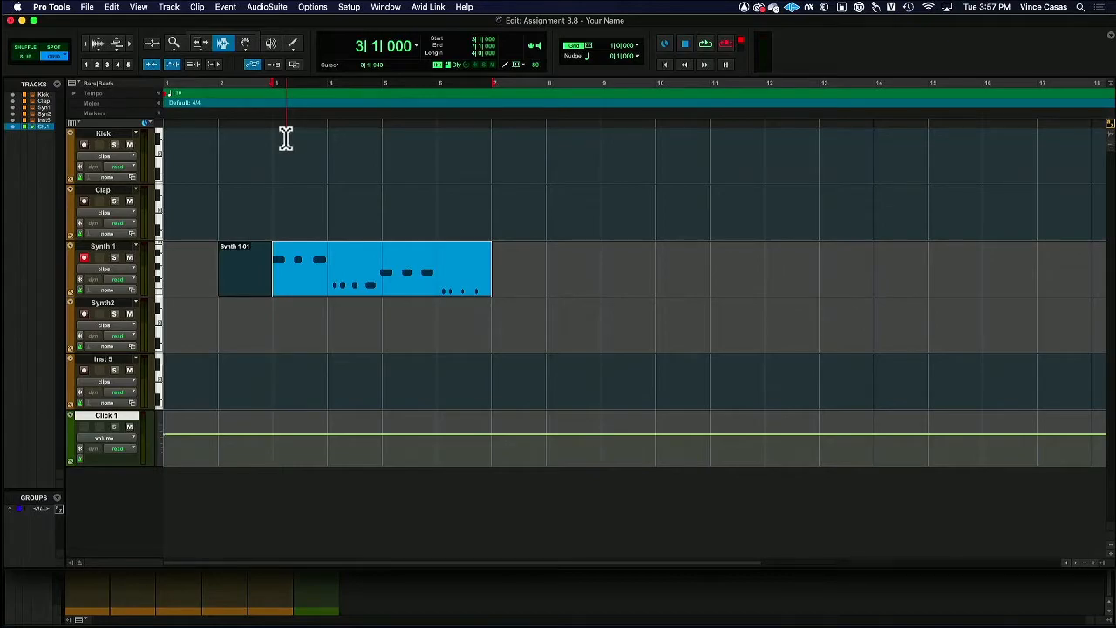
key("super+d")
key("super+d")
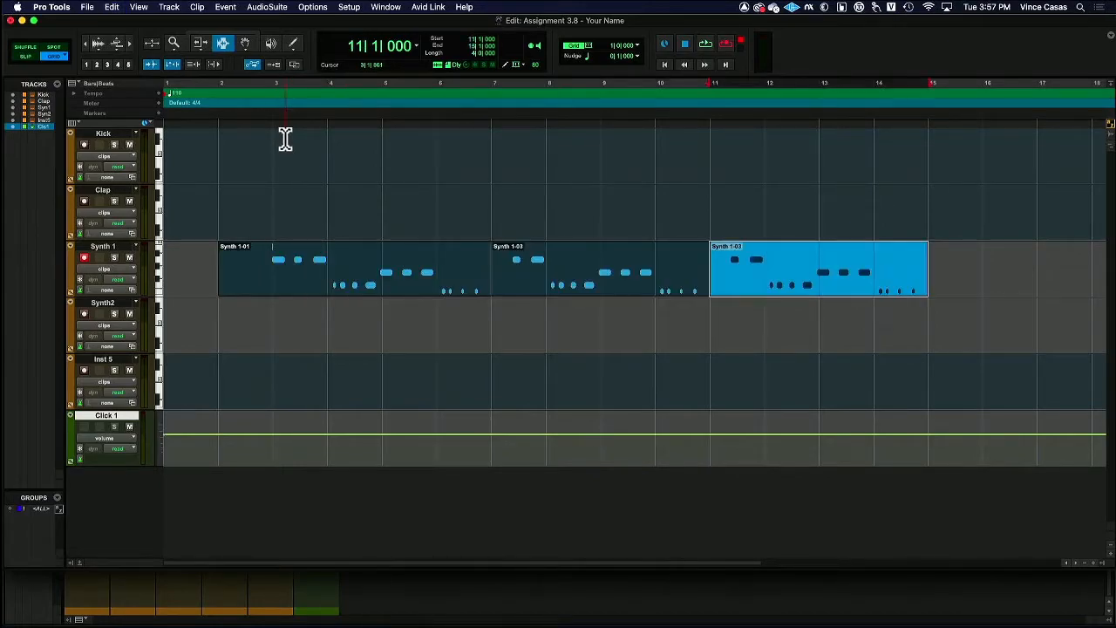
key("super+d")
left_click_drag(281, 262, 821, 277)
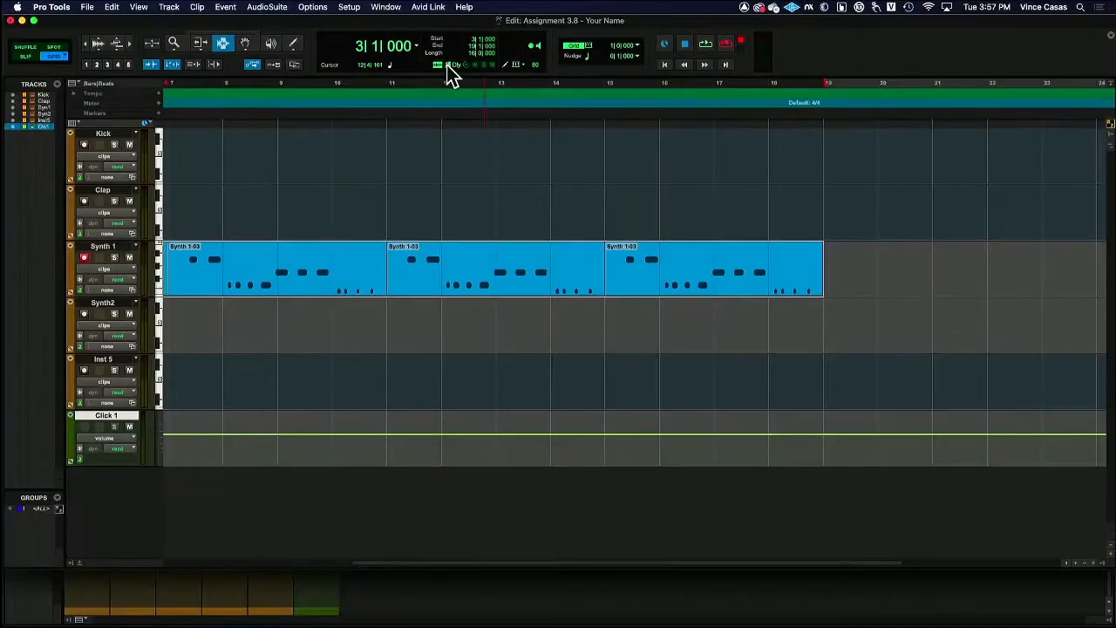
Record-enable the Synth2 track and record a MIDI part on it from bar 17 to about bar 27
left_click(84, 314)
left_click(824, 319)
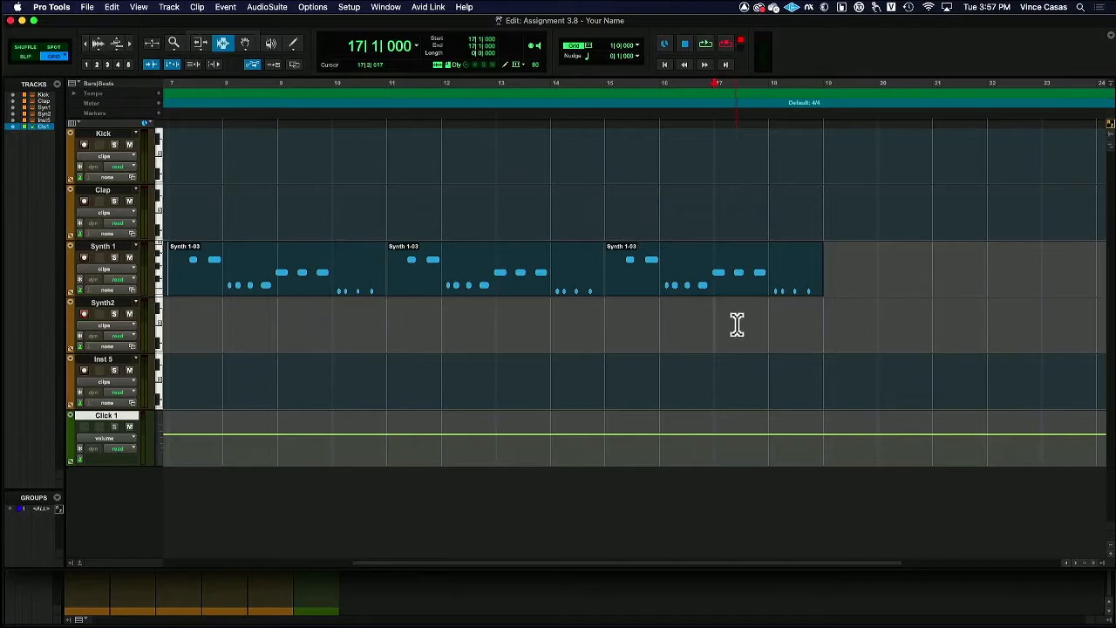
key("super+space")
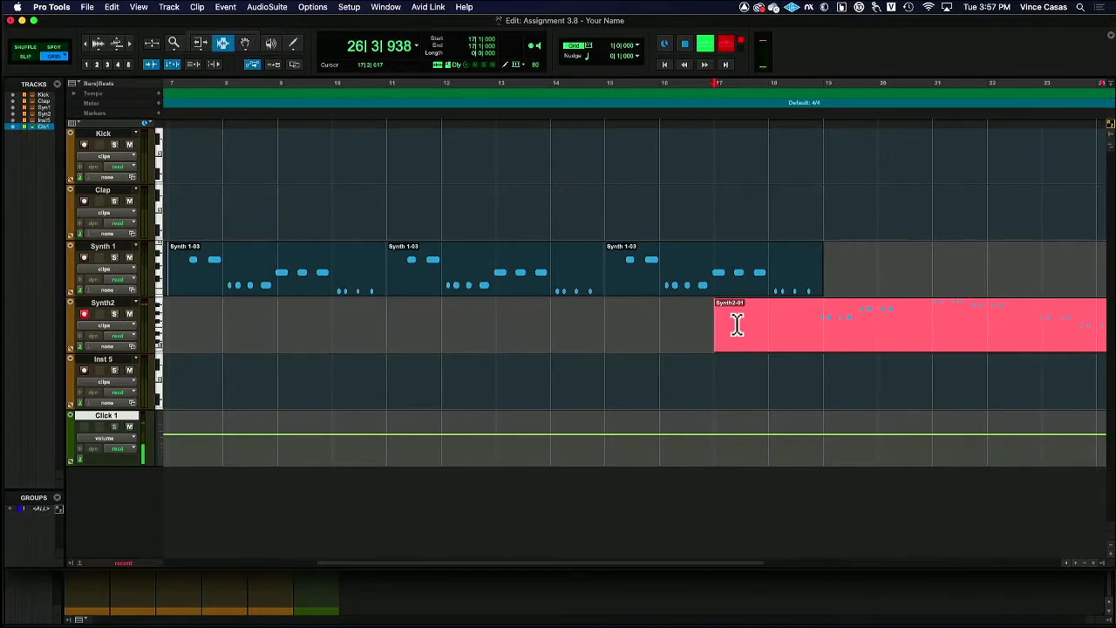
key("space")
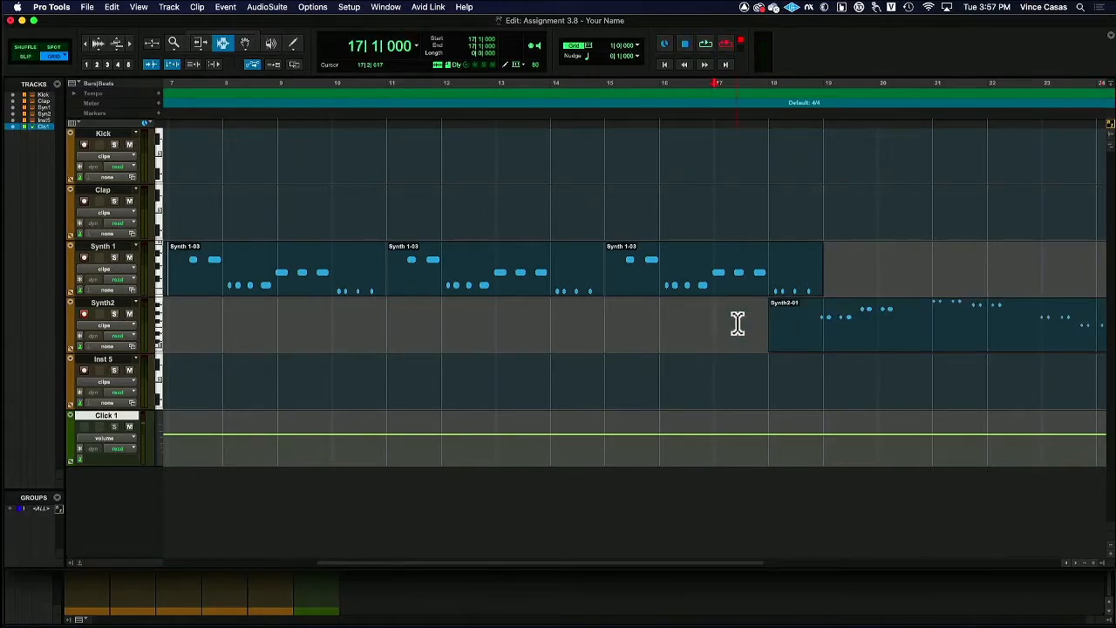
Open the recorded Synth2 clip in the MIDI Editor and play its opening notes from just before bar 19
left_click(245, 43)
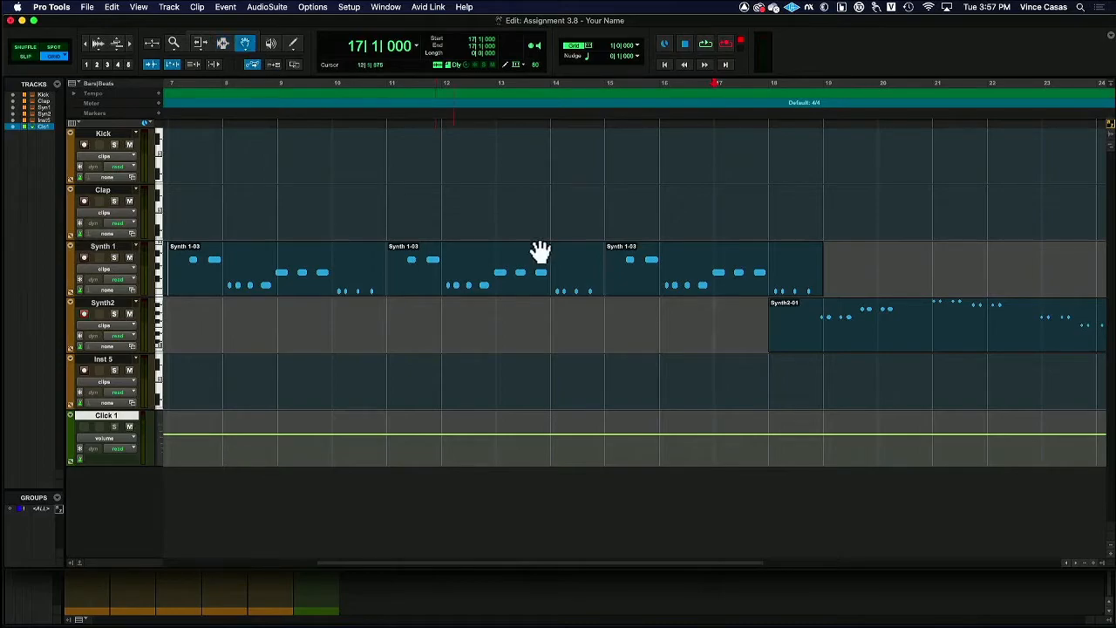
scroll(568, 249, "right", 8)
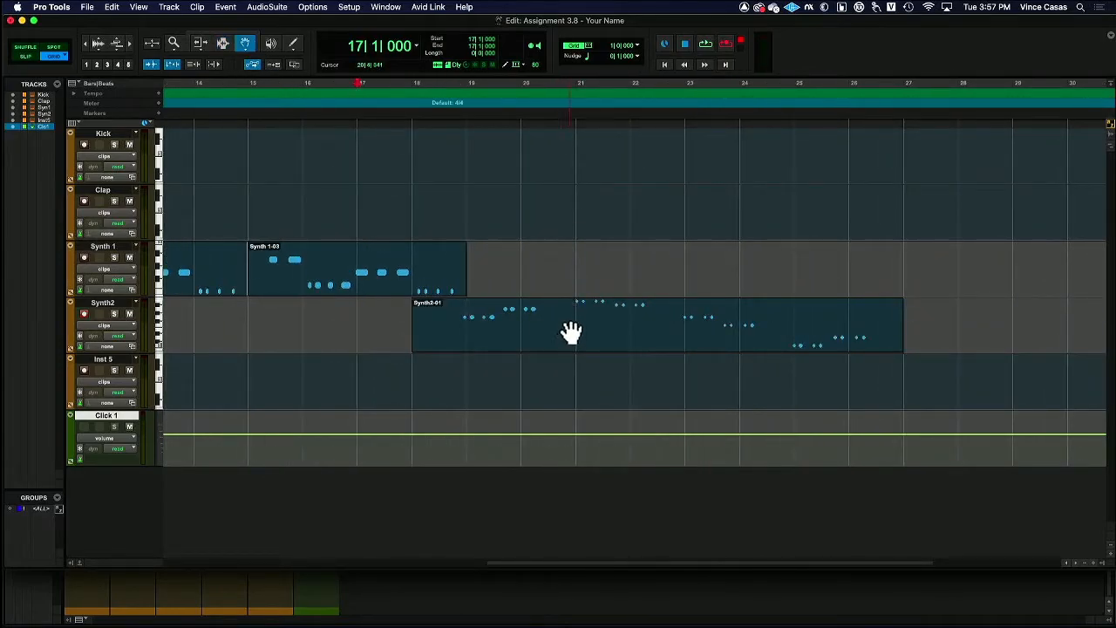
double_click(571, 329)
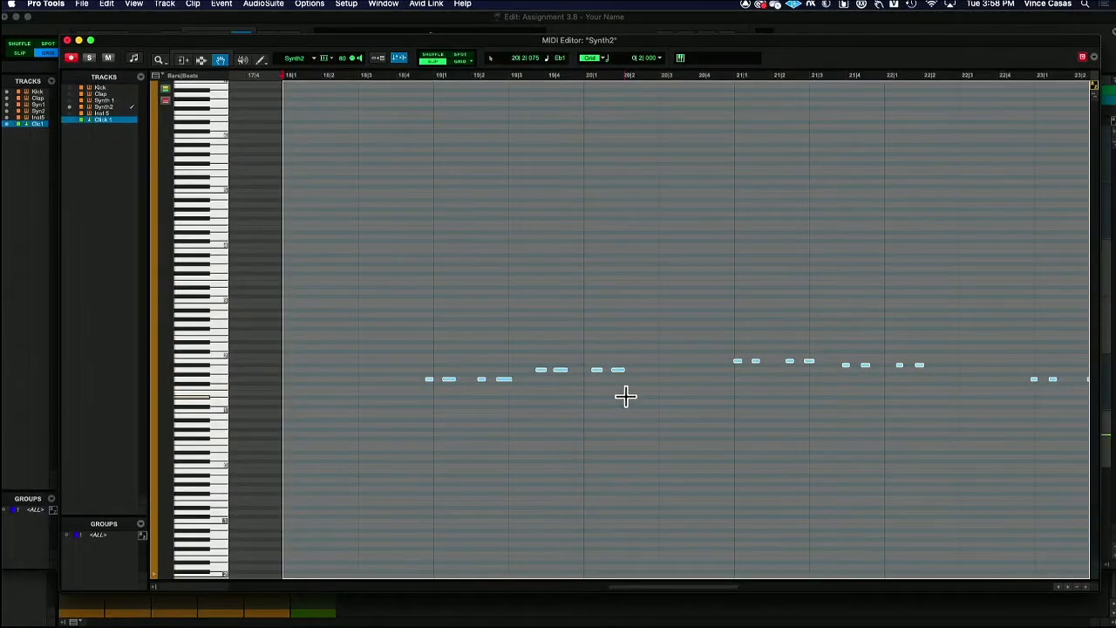
left_click(396, 304)
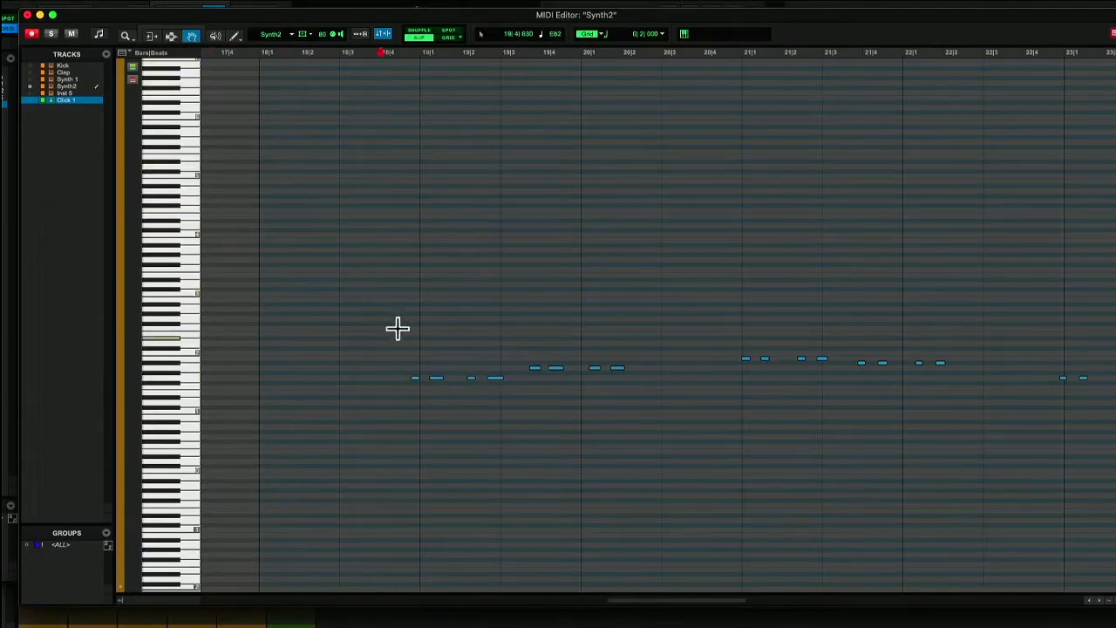
key("space")
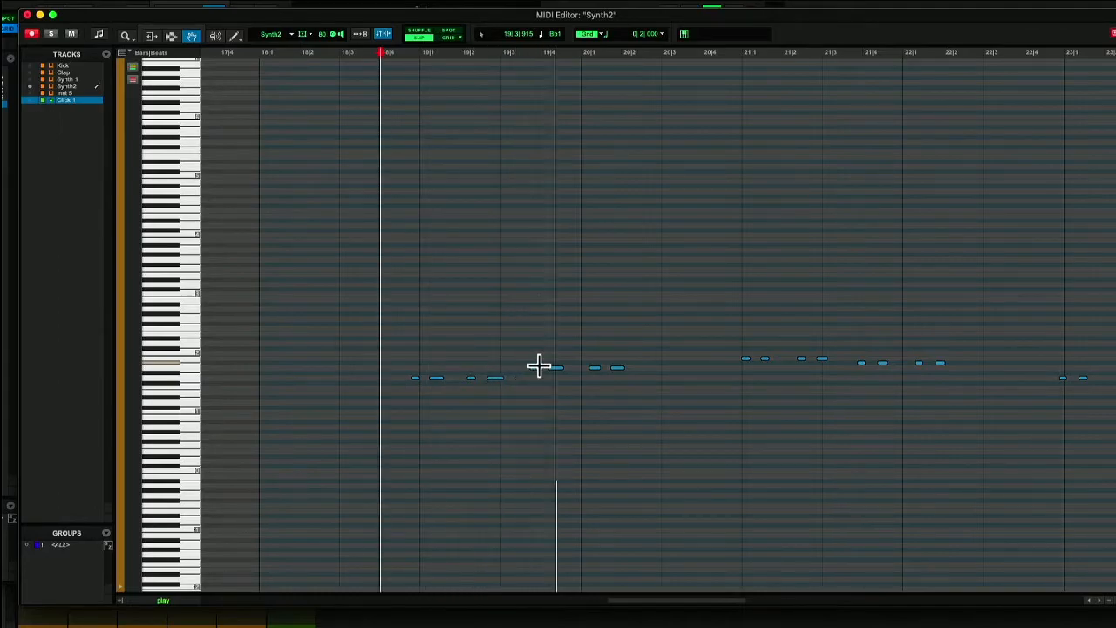
key("space")
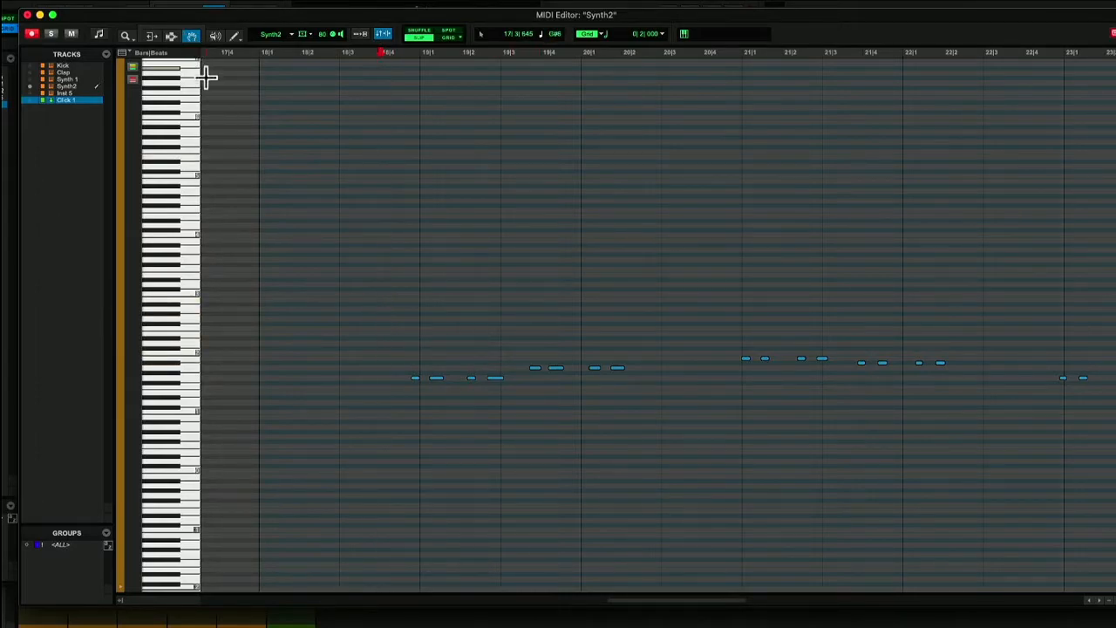
Shift the first eight Synth2 notes to start at bar 19 and switch the MIDI Editor to Grid mode with a 1/4 note grid
left_click_drag(369, 311, 660, 429)
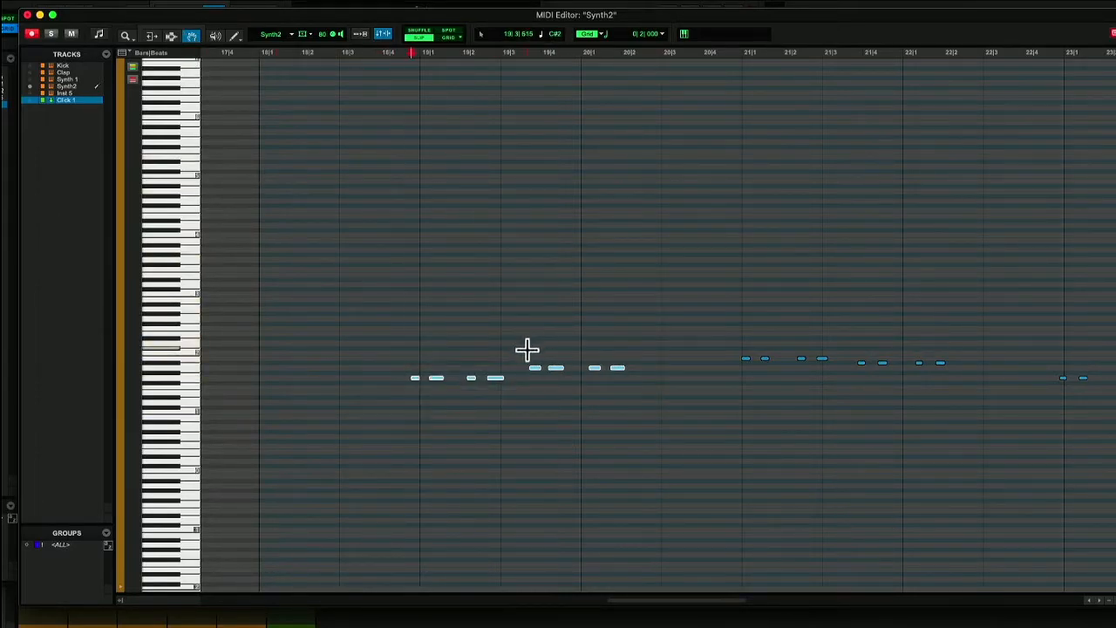
left_click_drag(505, 383, 516, 390)
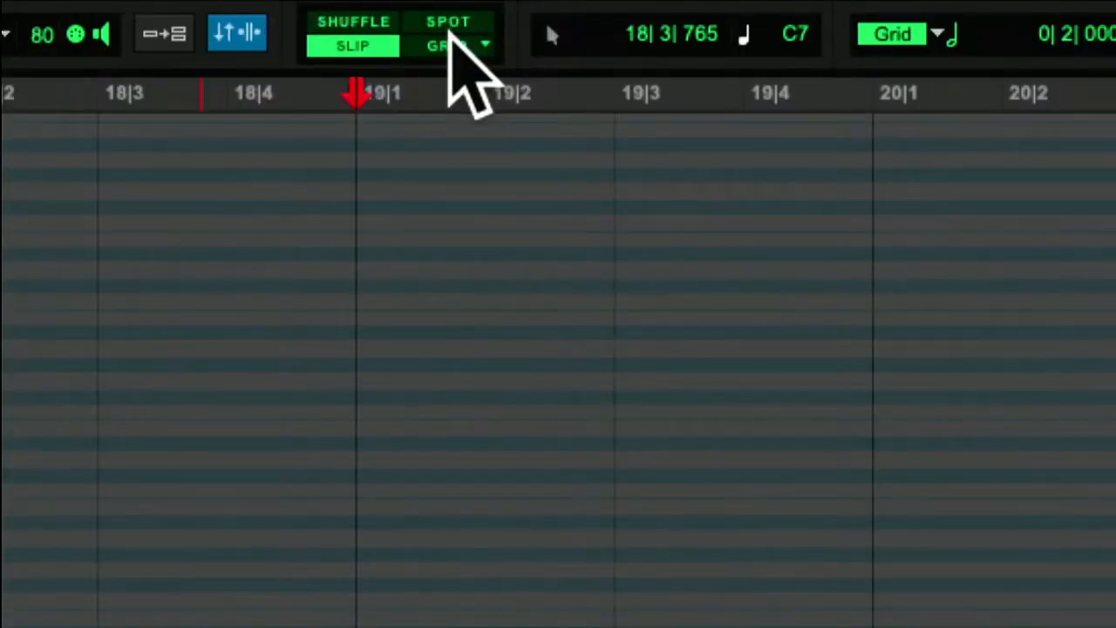
left_click(451, 38)
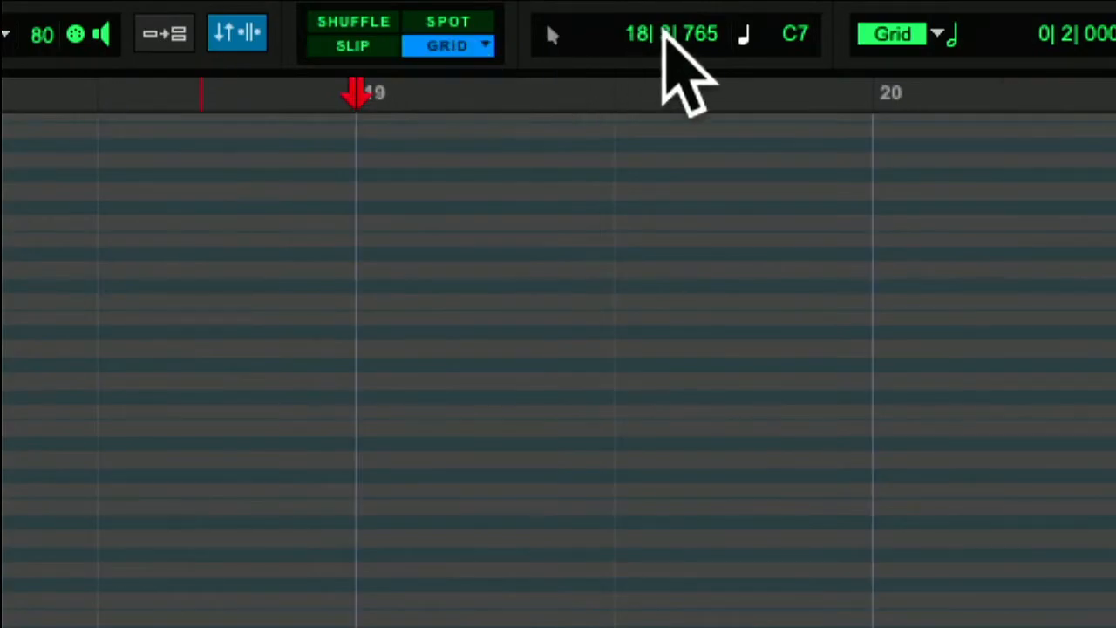
left_click(960, 39)
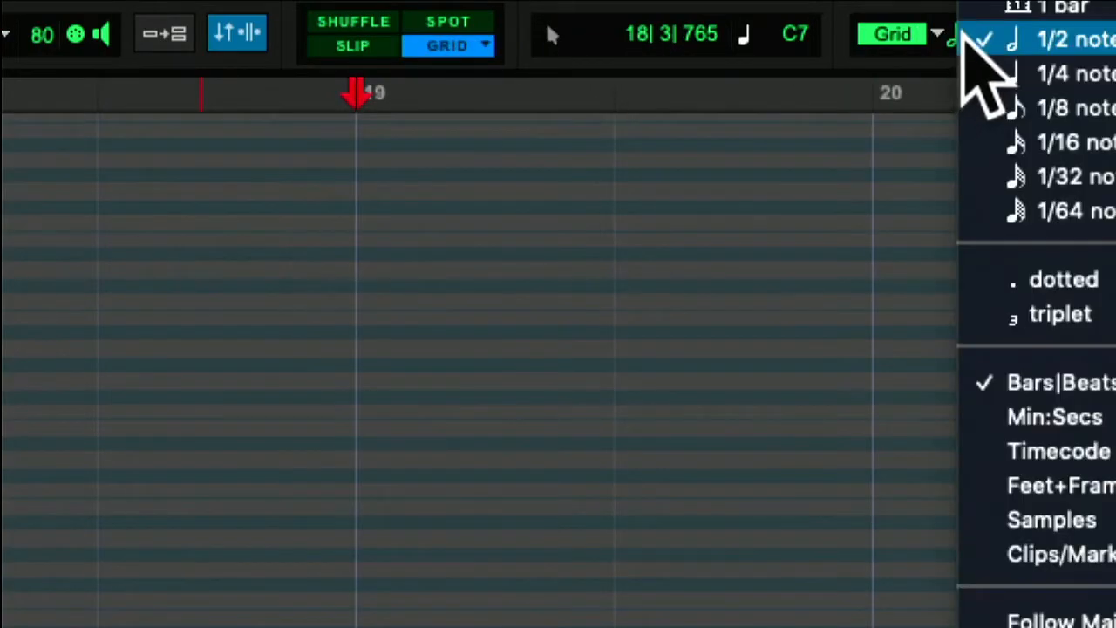
left_click(1082, 74)
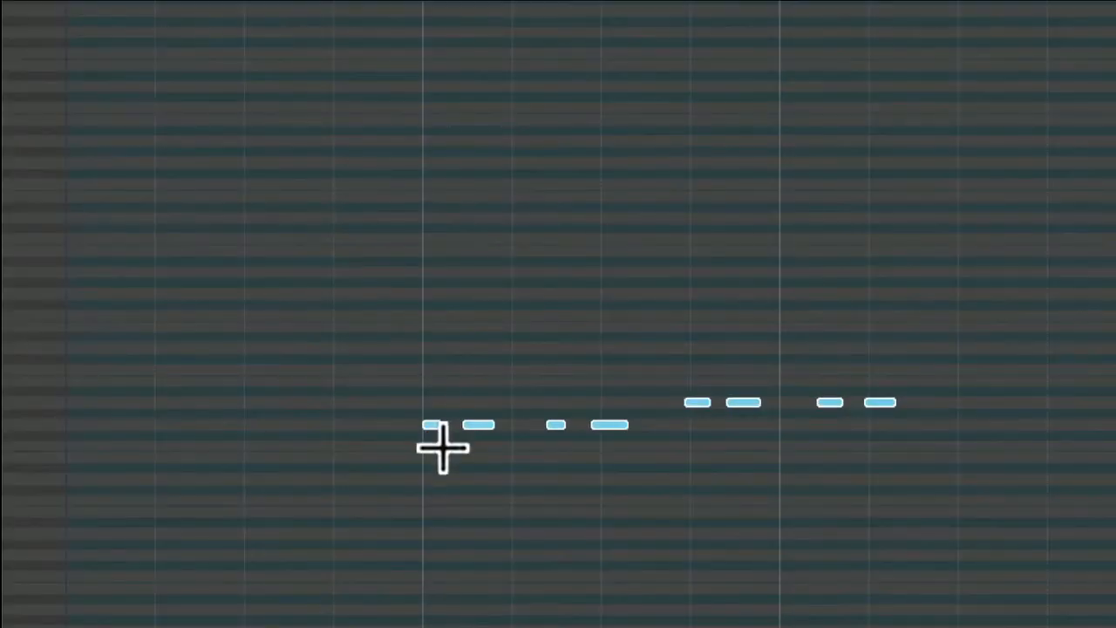
Move the second group of four notes to start on beat 4 of bar 19 and play back the phrase
left_click(433, 425)
left_click(650, 359)
left_click_drag(668, 339, 987, 452)
left_click_drag(706, 404, 714, 406)
left_click(421, 190)
key("space")
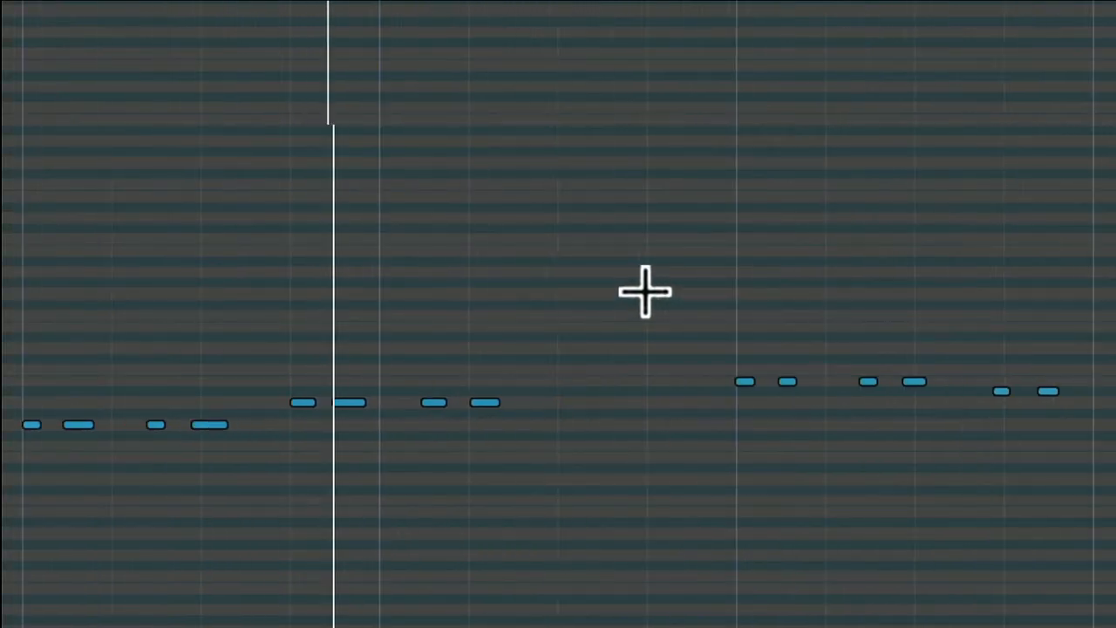
key("space")
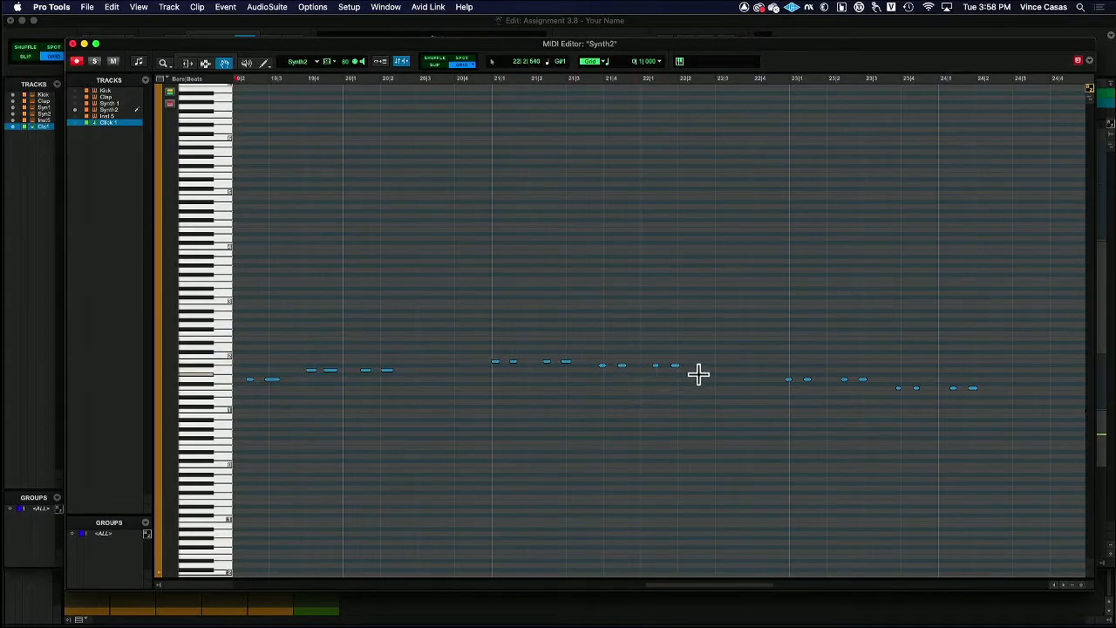
Lower the last note of the phrase in bar 22 to G1 and close the MIDI Editor
left_click_drag(676, 366, 676, 382)
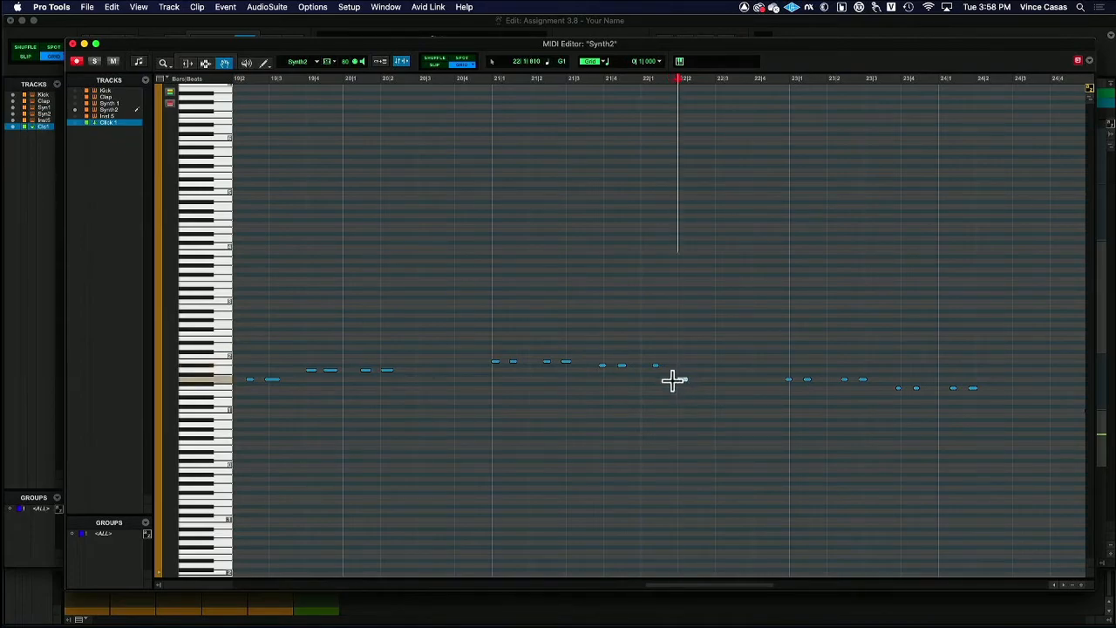
left_click_drag(785, 377, 968, 406)
key("super+w")
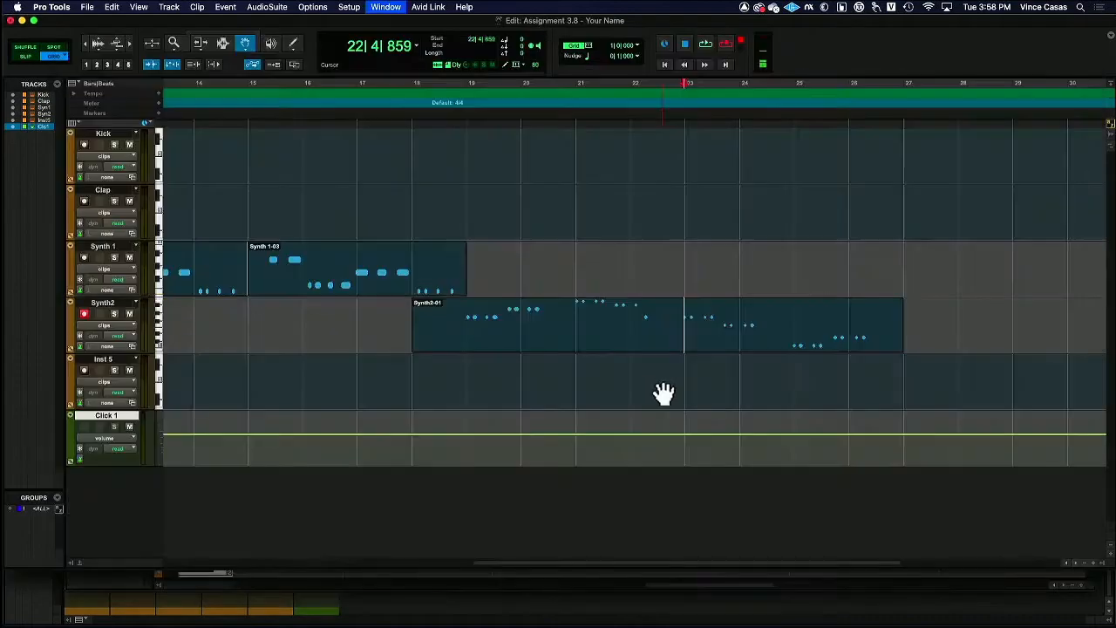
Check the track faders in the Mix window and return to the Edit window
key("super+equal")
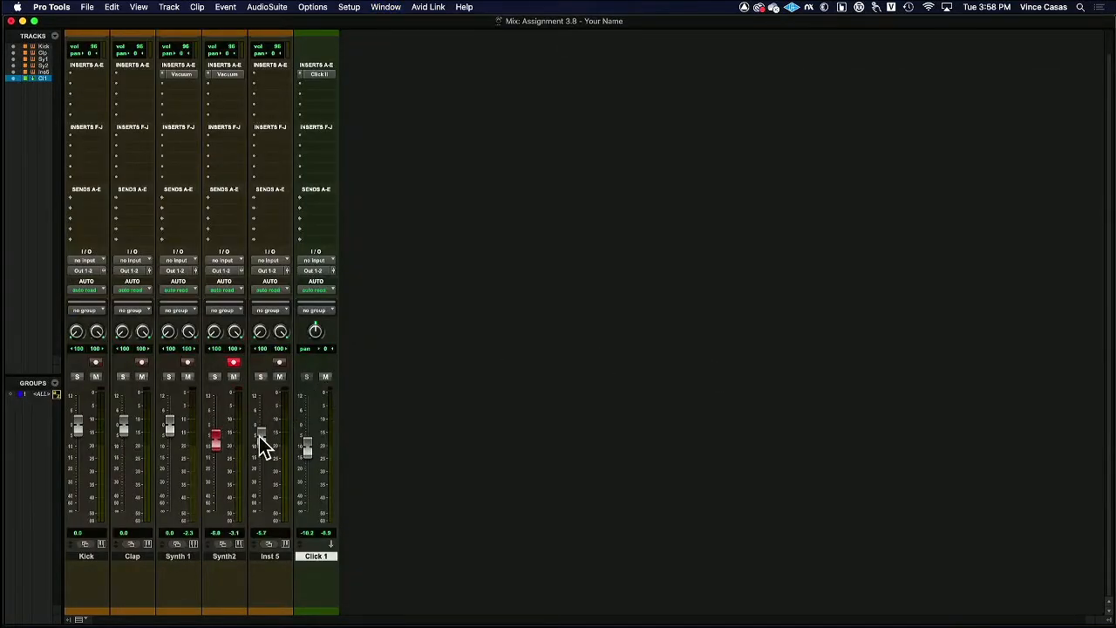
key("super+equal")
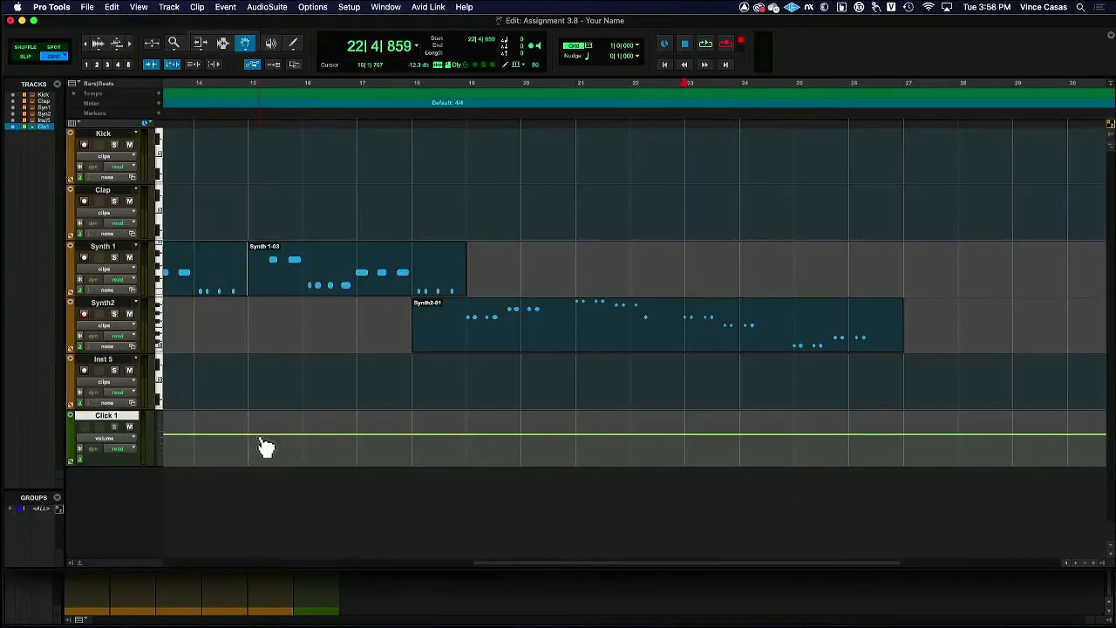
Quantize the Synth2 clip's note starts to a 1/8 note grid with Event Operations and close the Event Operations window
left_click(509, 316)
left_click(225, 7)
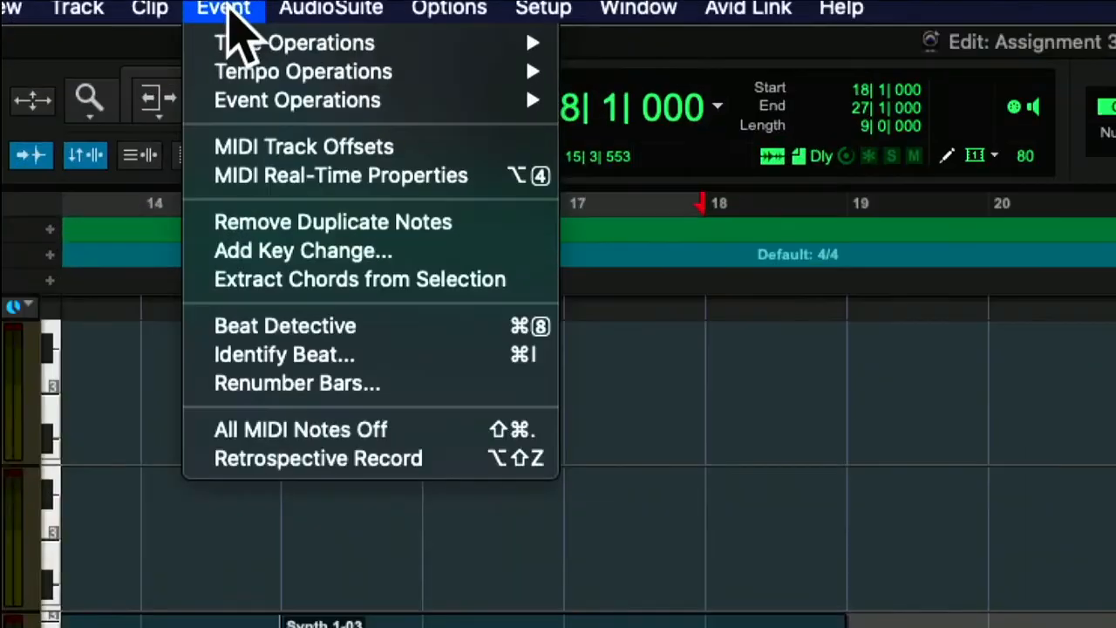
mouse_move(246, 43)
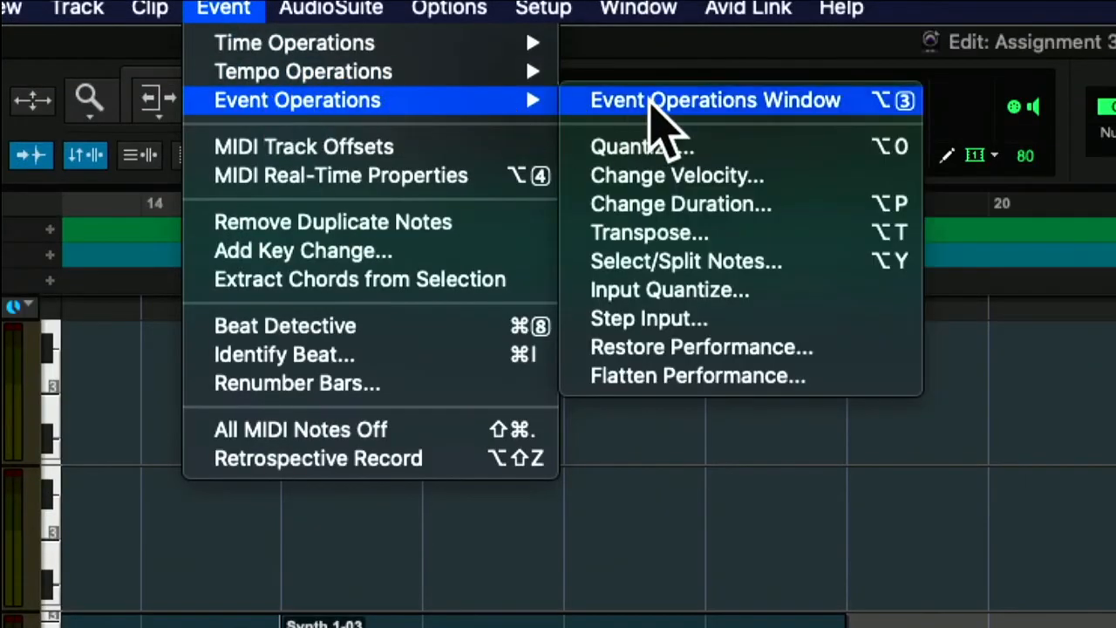
left_click(658, 107)
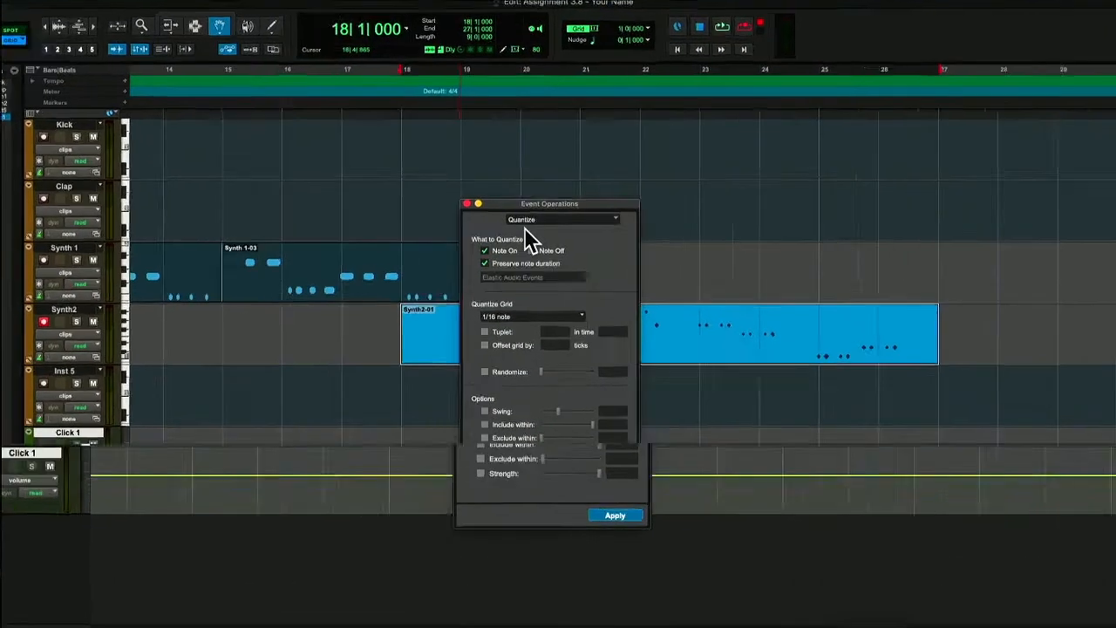
left_click(550, 312)
left_click(542, 302)
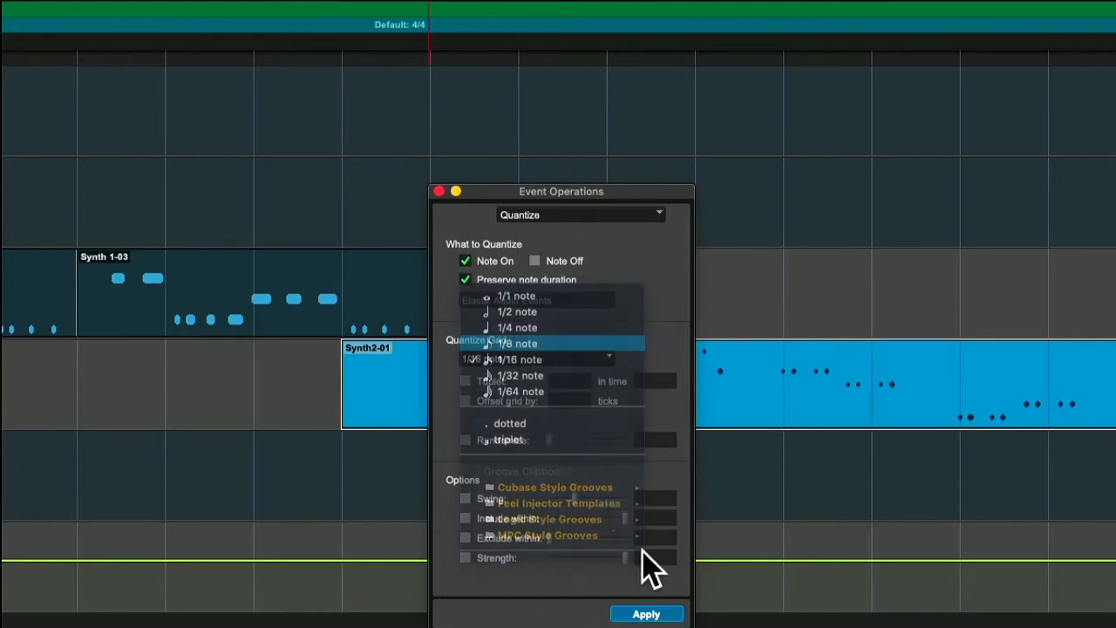
left_click(663, 613)
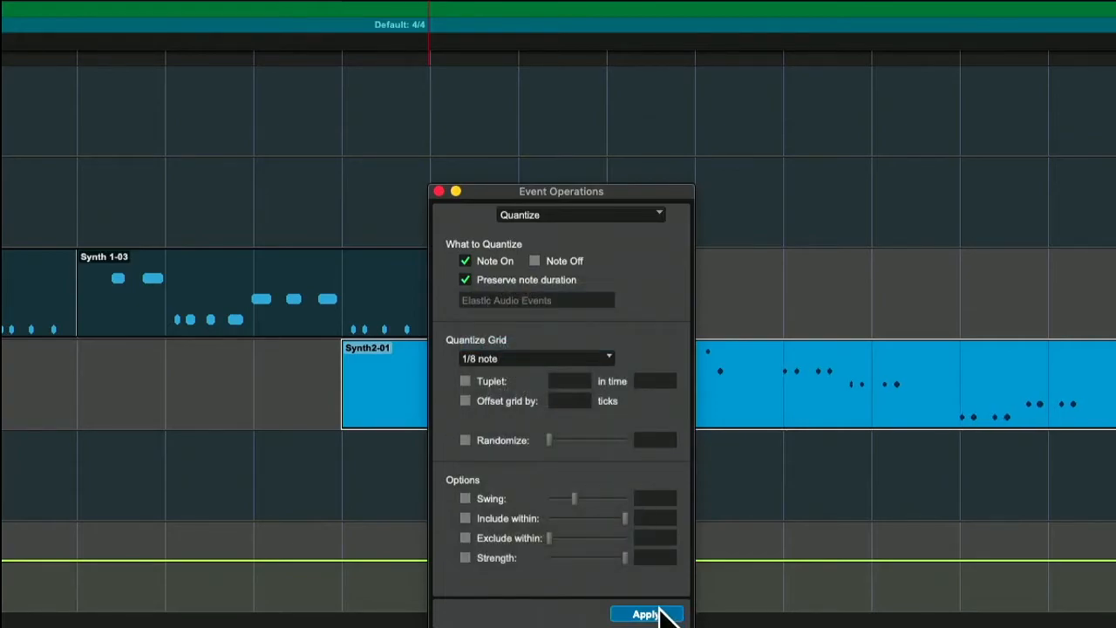
left_click(439, 191)
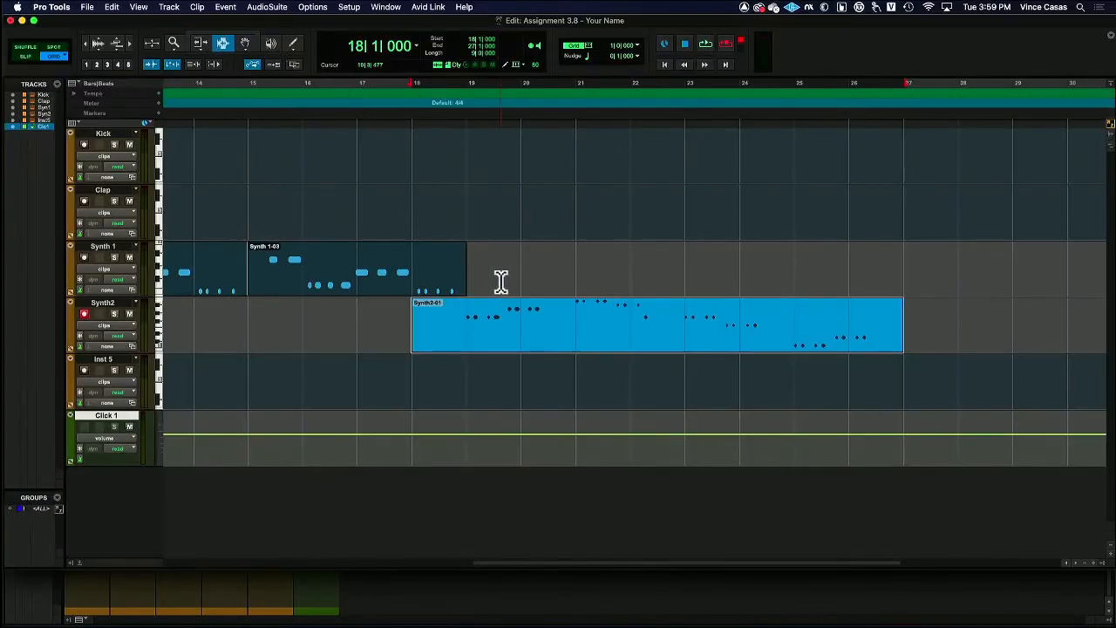
Copy the Synth2 phrase from bars 19 to 21 and paste it at bar 25 of the same track
left_click_drag(470, 320, 559, 328)
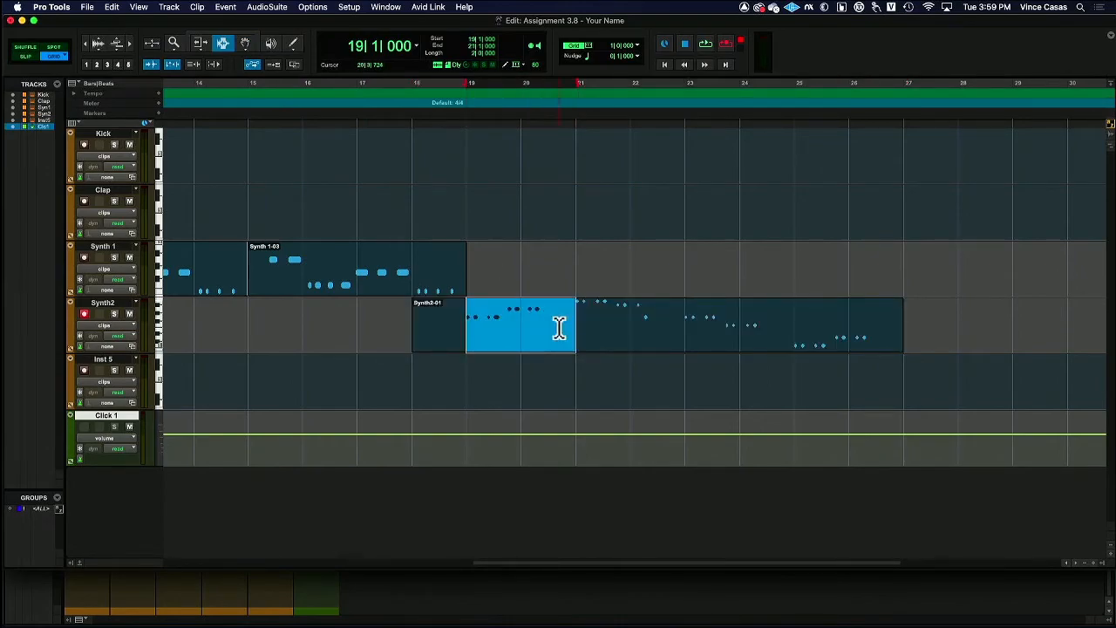
left_click(799, 325)
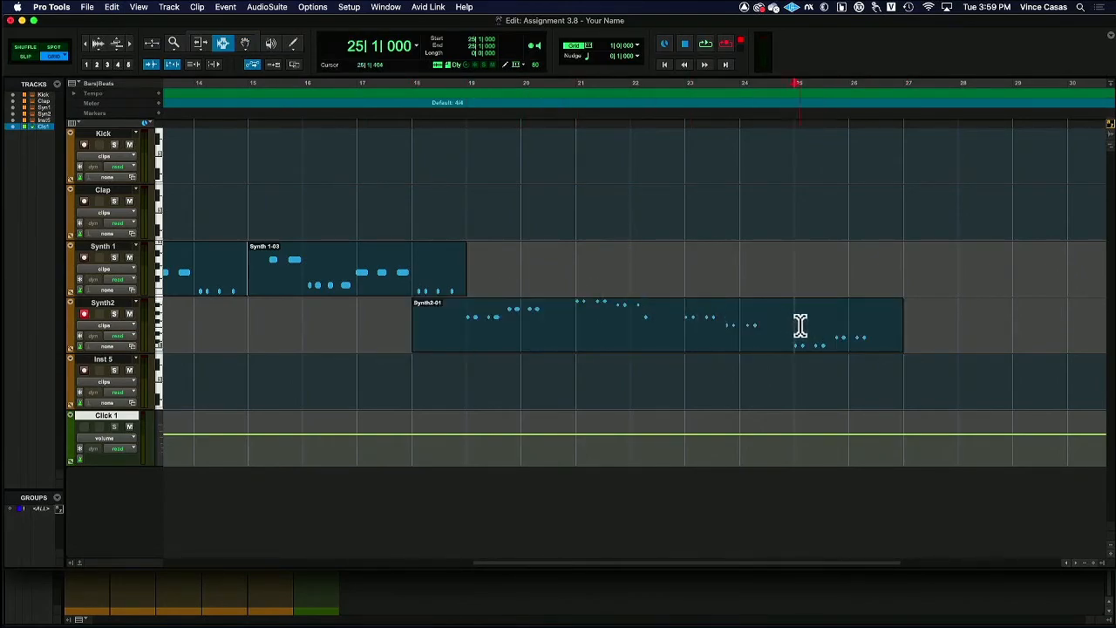
key("super+v")
scroll(401, 309, "left", 15)
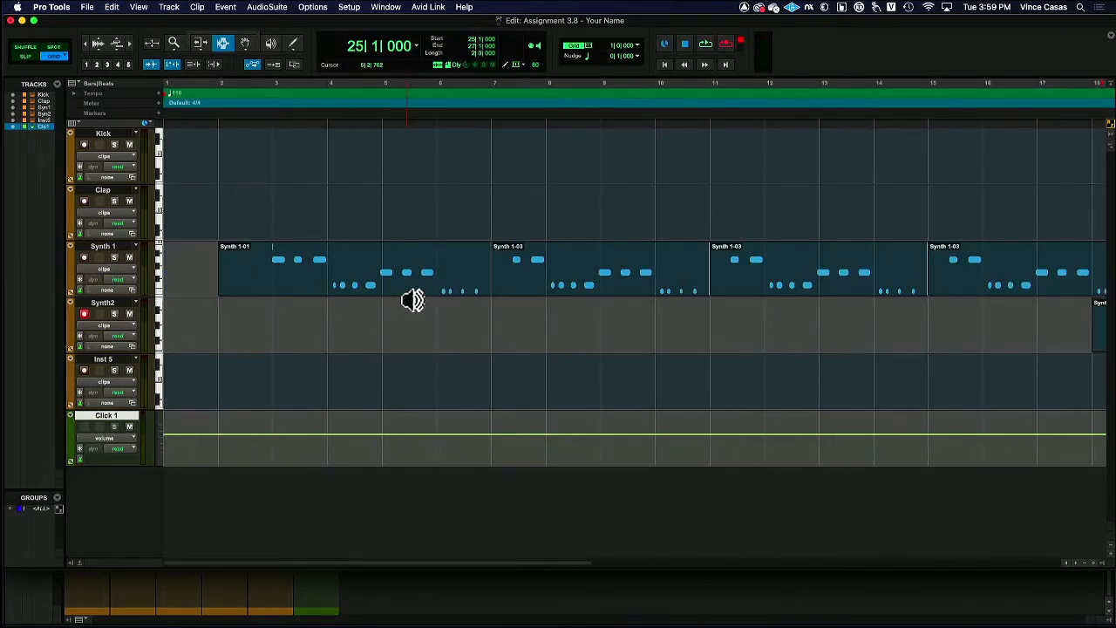
left_click(87, 46)
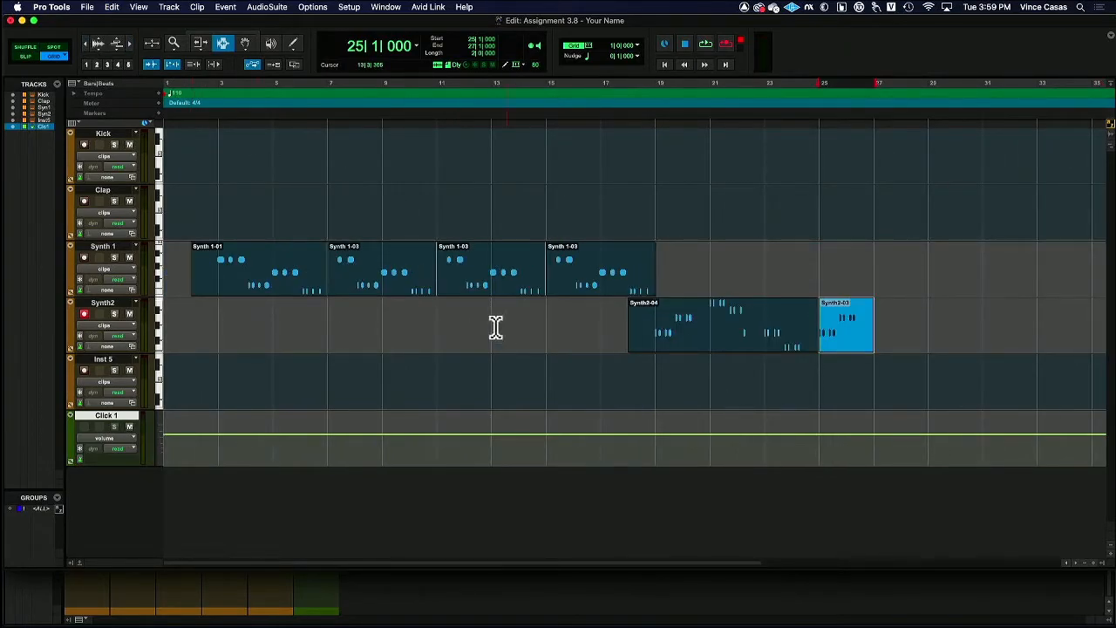
Copy bars 19 to 23 of the Synth2 part and paste them at bar 3 of the Kick track
left_click(209, 261)
left_click_drag(432, 269, 552, 281)
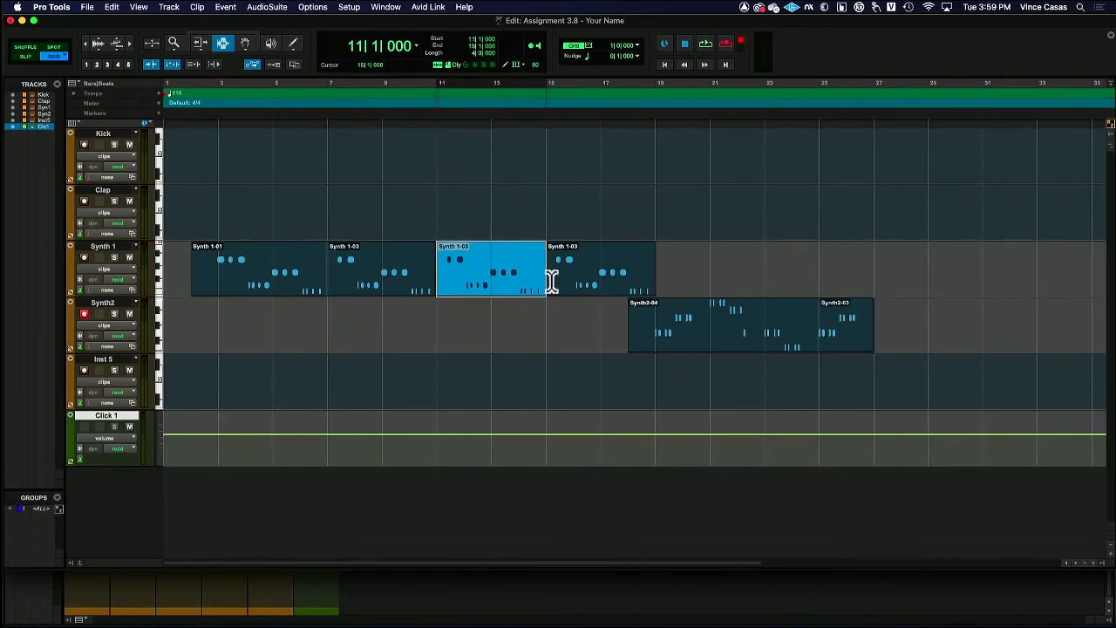
left_click_drag(649, 322, 760, 332)
key("super+c")
left_click(228, 150)
key("super+v")
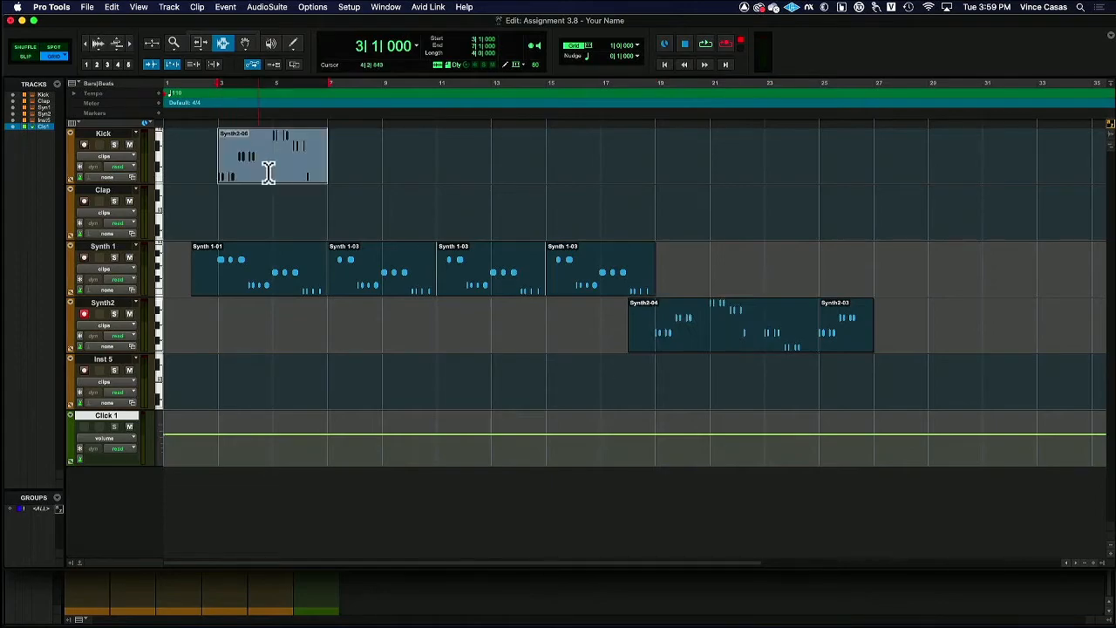
Paste the copied four-bar clip at bar 9 of the Clap track and at bars 11 and 23 of Inst 5
left_click(396, 211)
key("super+v")
left_click(434, 384)
key("super+v")
left_click(593, 408)
key("super+v")
Paste the copied four-bar clip at bar 23 of the Kick track and bar 28 of the Clap track
left_click(759, 166)
key("super+v")
left_click(904, 228)
key("super+v")
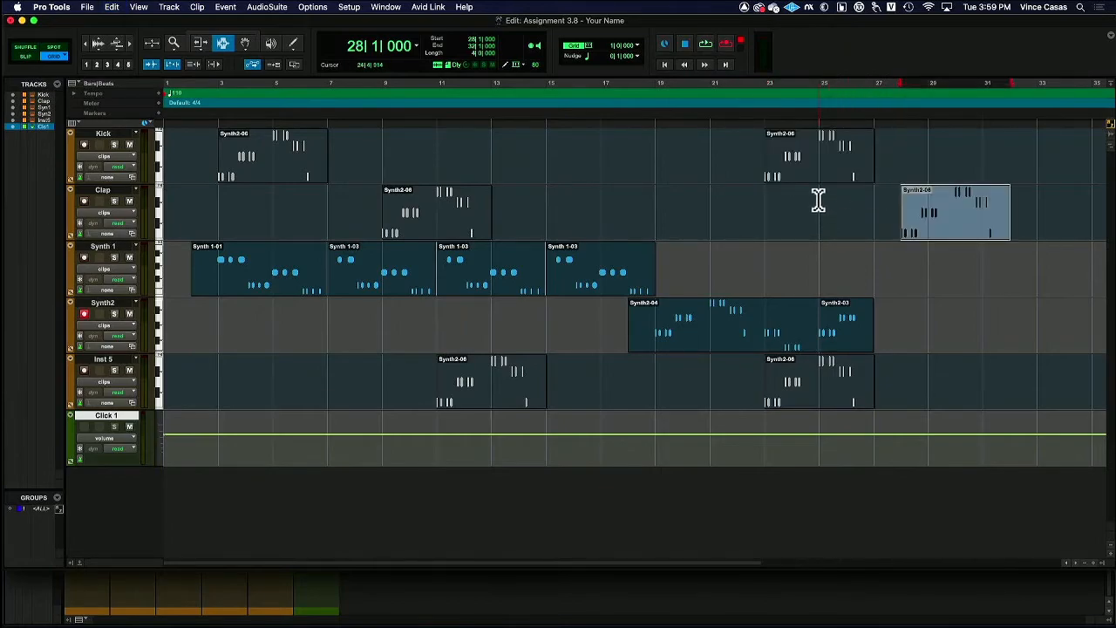
Select from the end of the last Clap clip at bar 32 back to bar 1 and open Bounce Mix
left_click(954, 319)
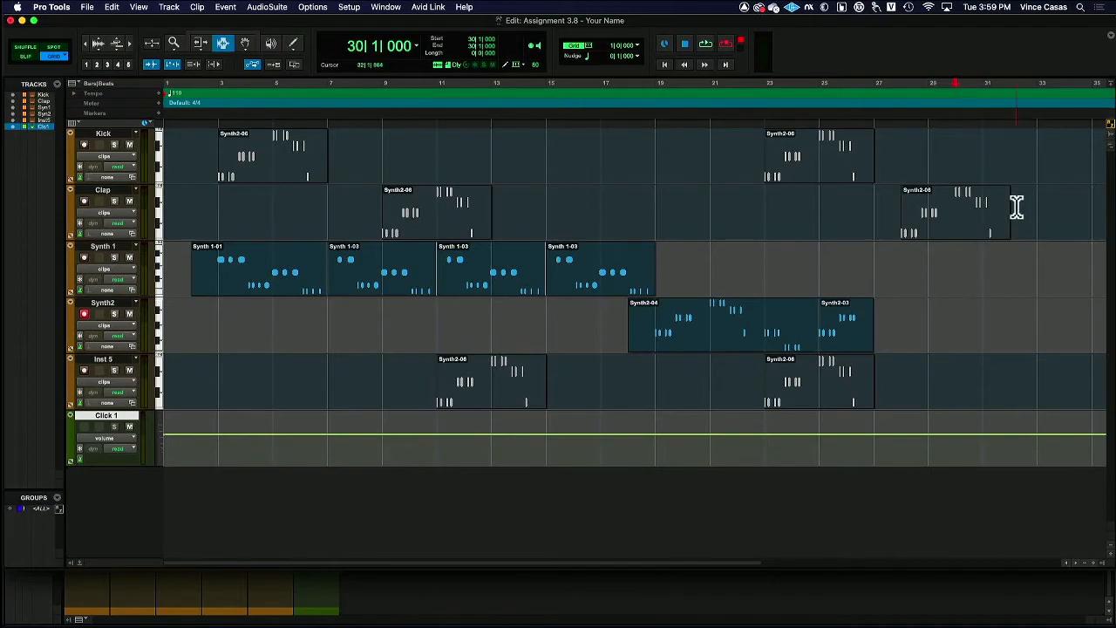
left_click_drag(1011, 209, 151, 206)
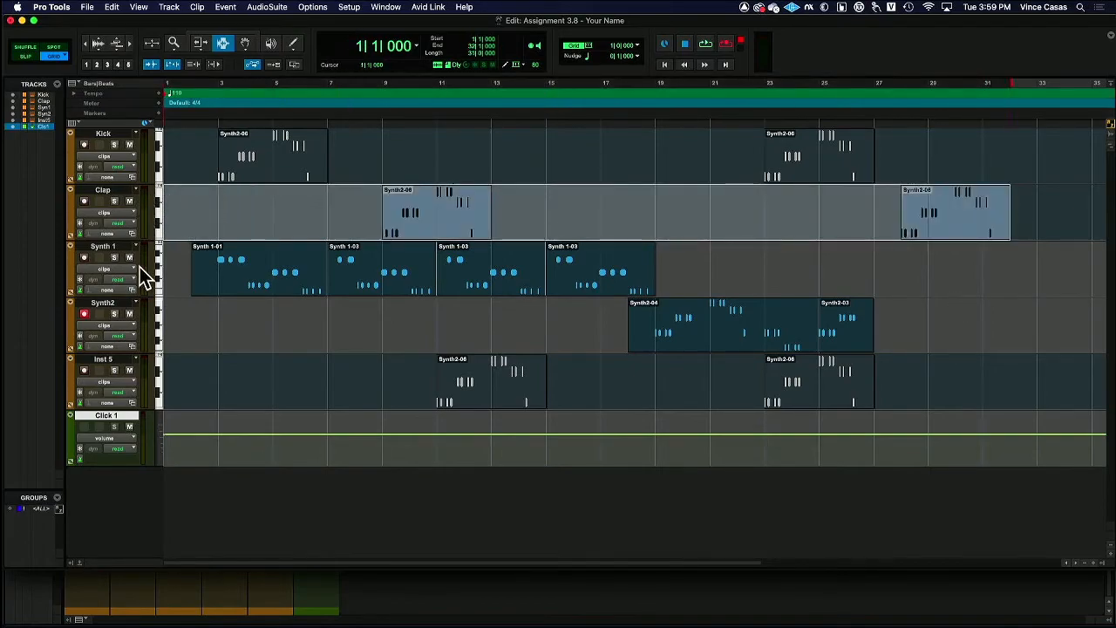
left_click(86, 7)
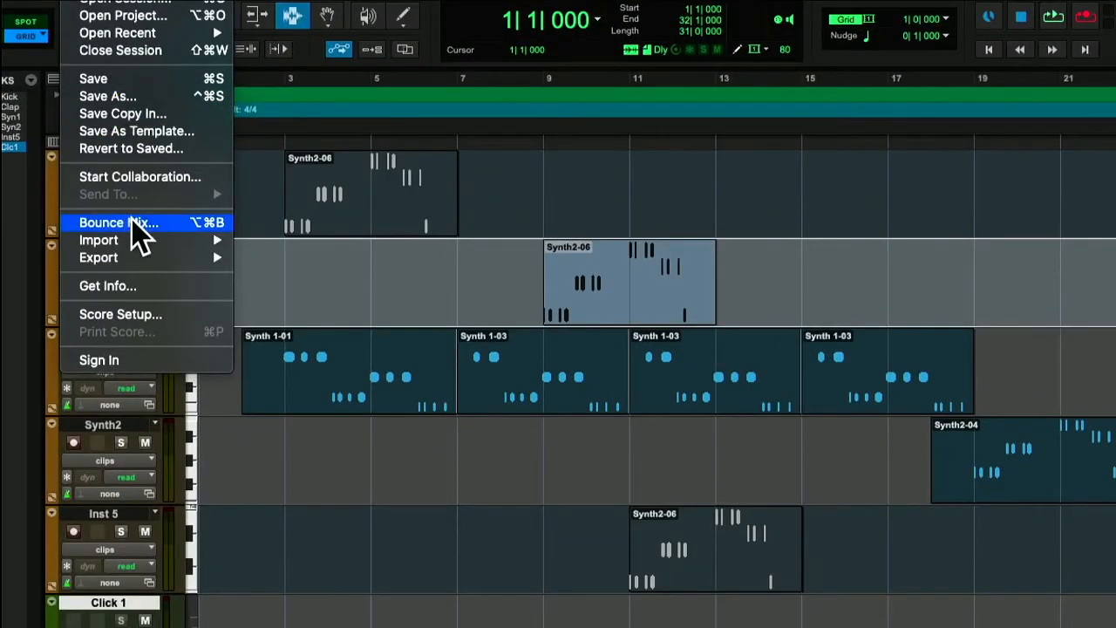
left_click(140, 234)
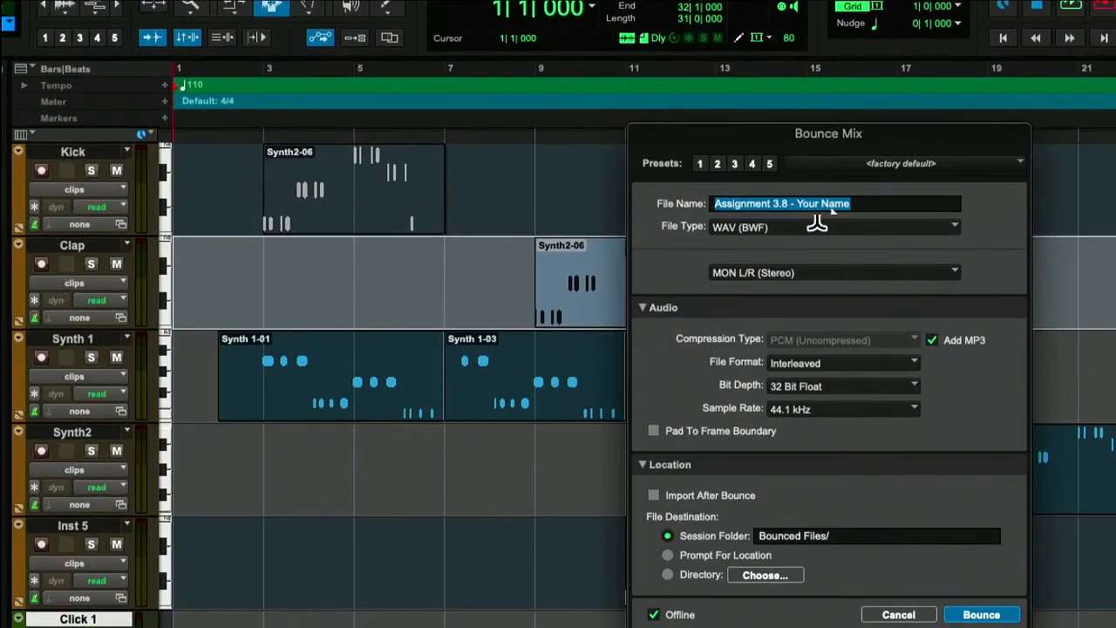
Set the bounce file type to MP3 and bounce the mix as Assignment 3.8 - Your Name at 320kbit/s
left_click(942, 228)
left_click(773, 264)
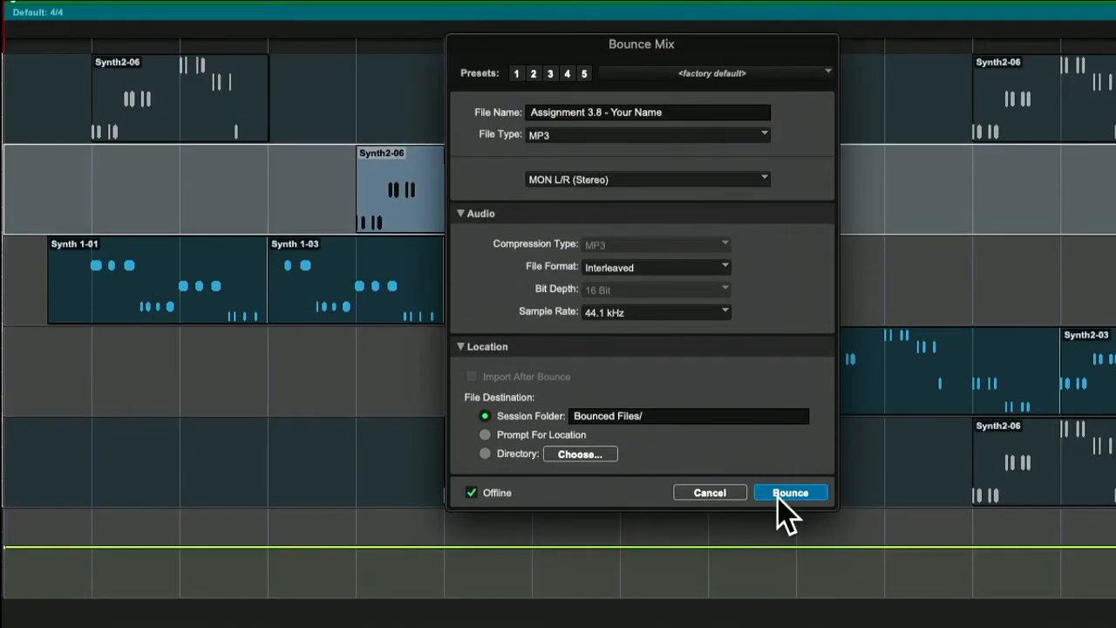
left_click(775, 496)
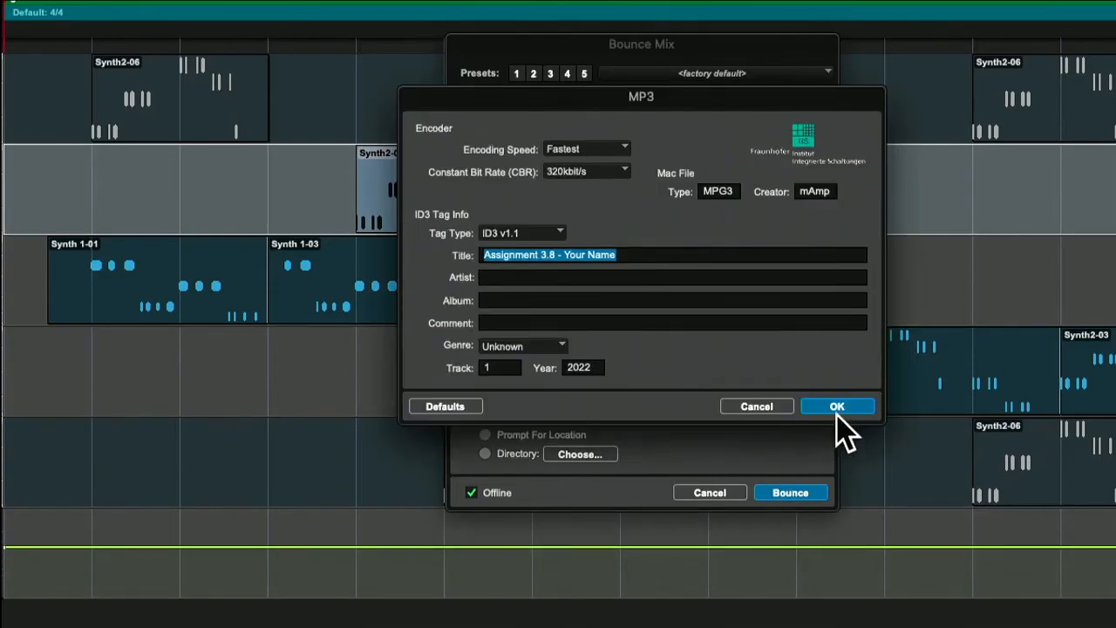
left_click(833, 410)
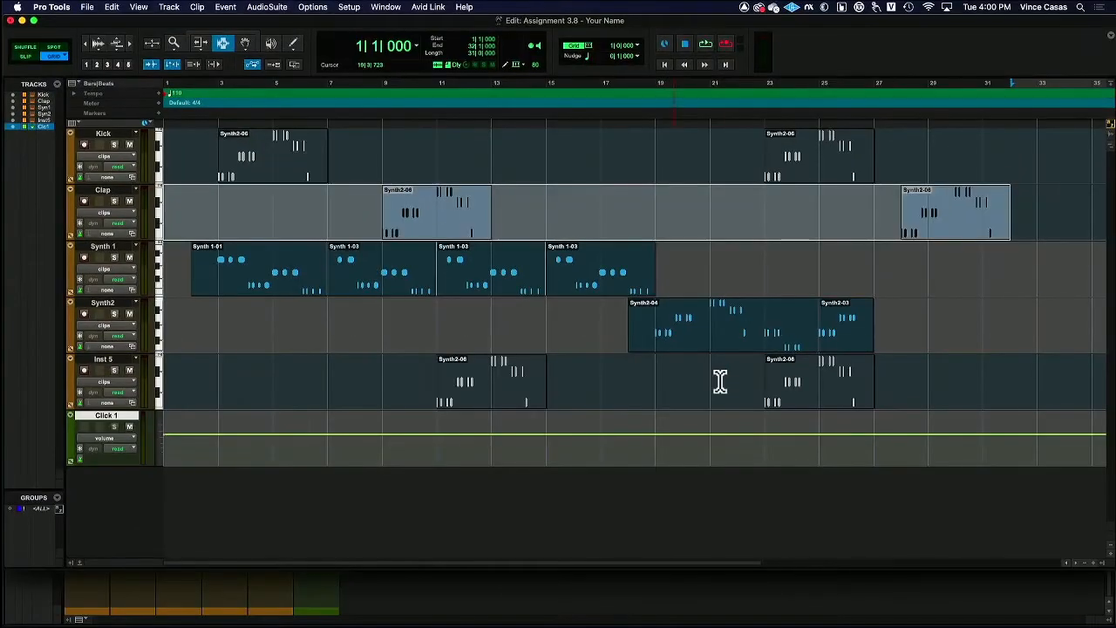
Switch to Finder and open a new window showing the Desktop folder
key("super+Tab")
key("super+Tab")
key("super+Tab")
key("super+Tab")
key("super+Tab")
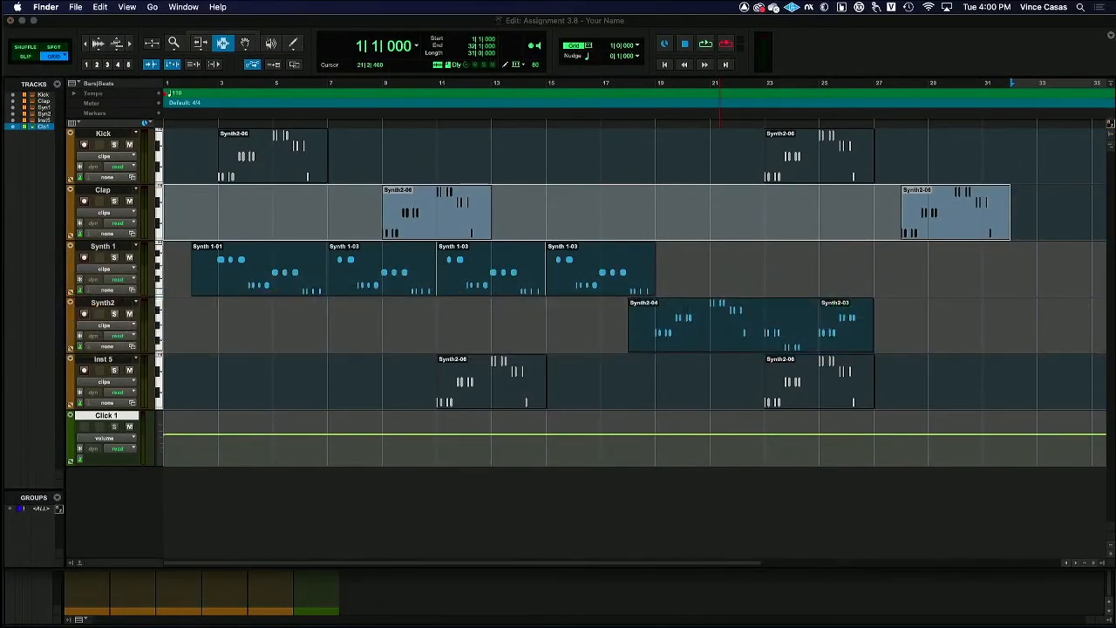
key("super+n")
left_click(530, 276)
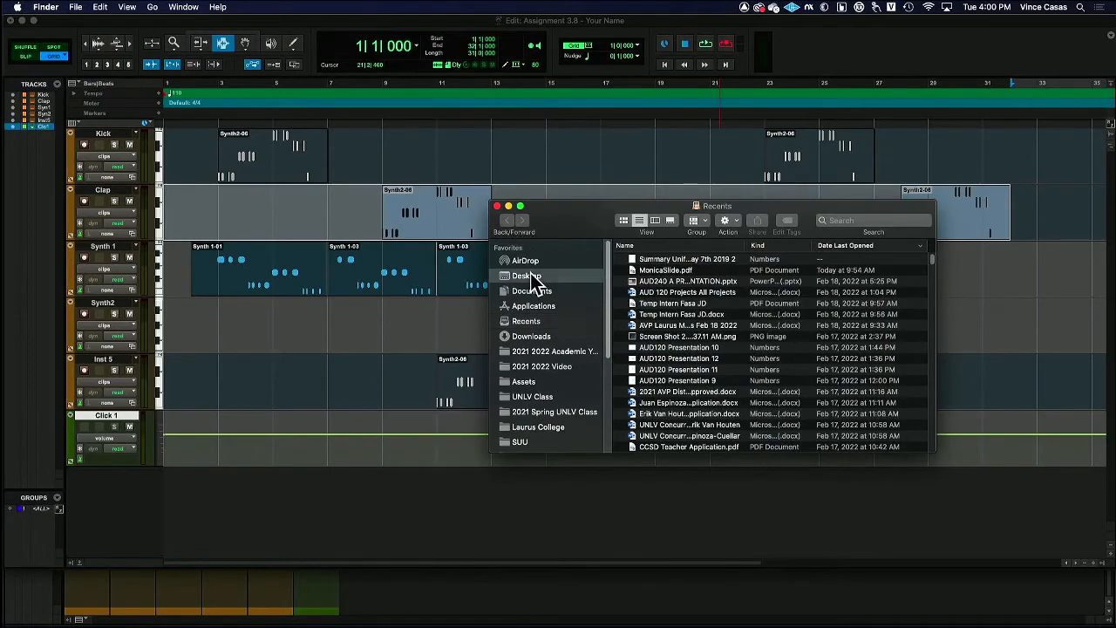
double_click(656, 260)
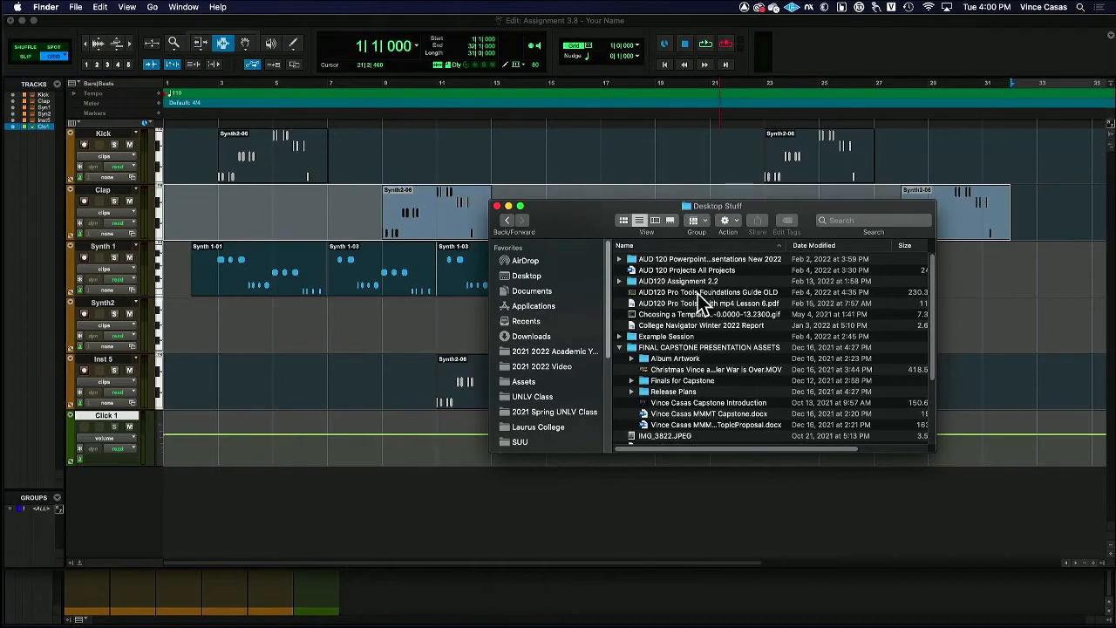
double_click(685, 336)
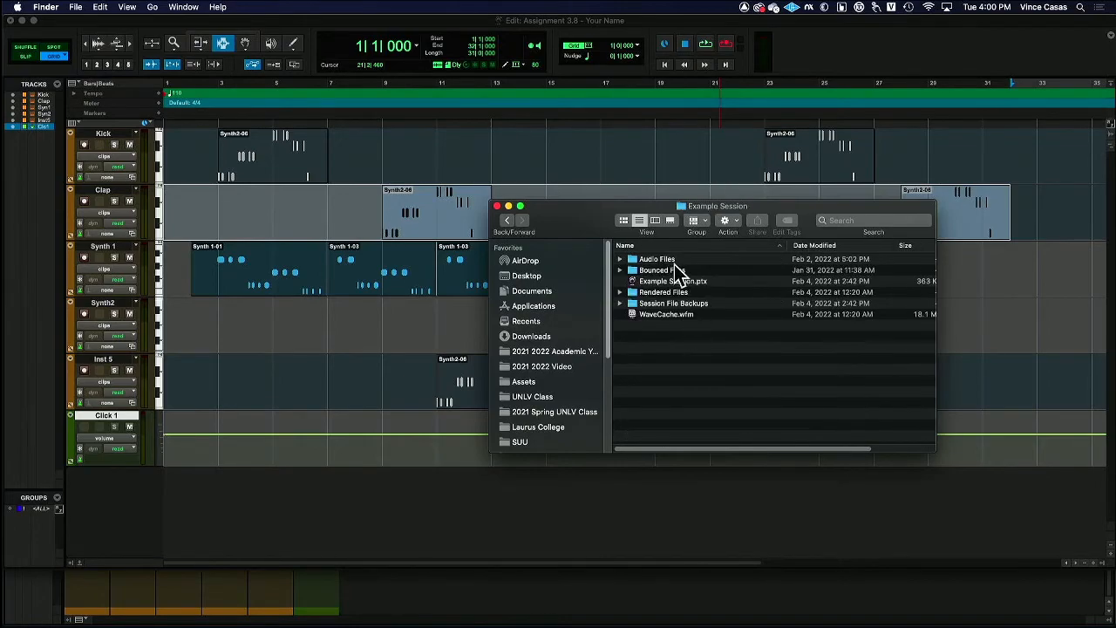
key("super+[")
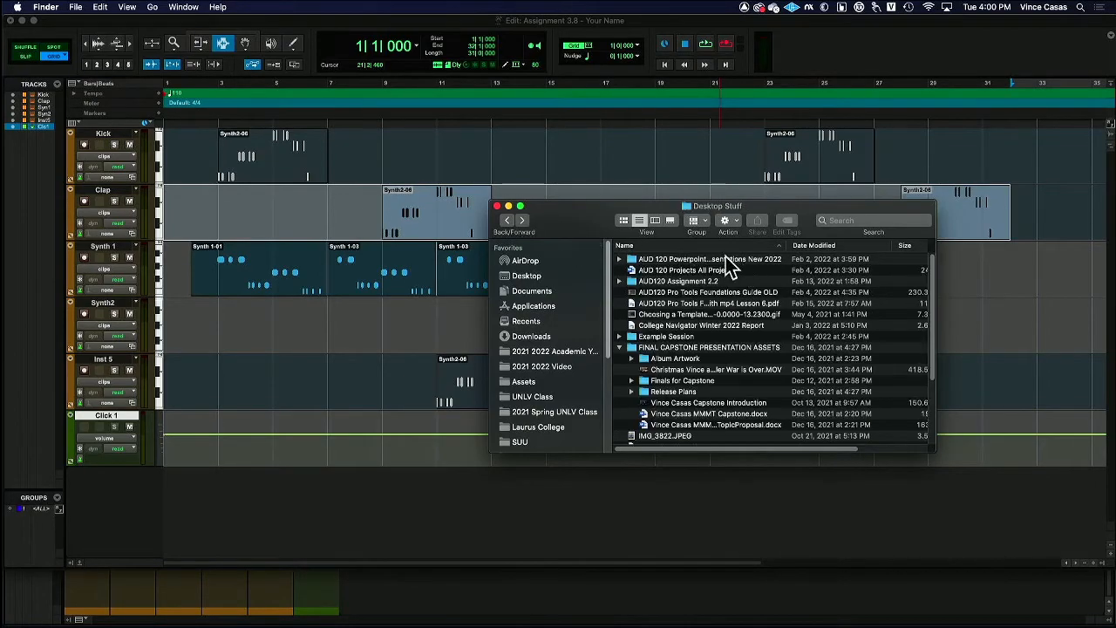
scroll(685, 295, "down", 3)
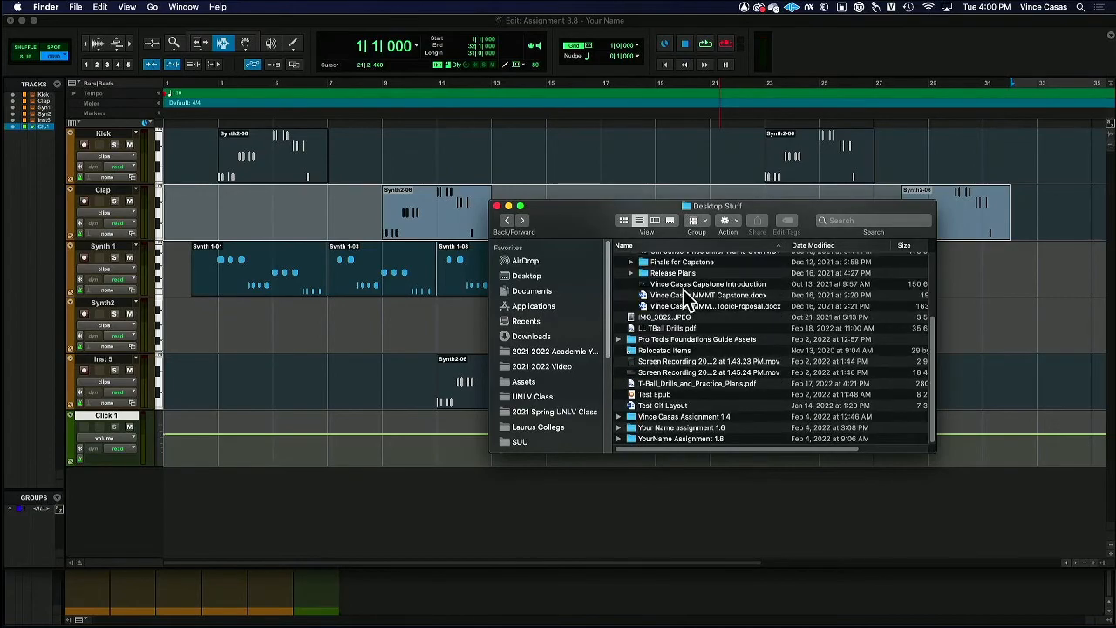
left_click(507, 221)
Open the Bounced Files folder of Assignment 3.8 - Your Name inside the Example Sessions folder
double_click(685, 271)
double_click(709, 283)
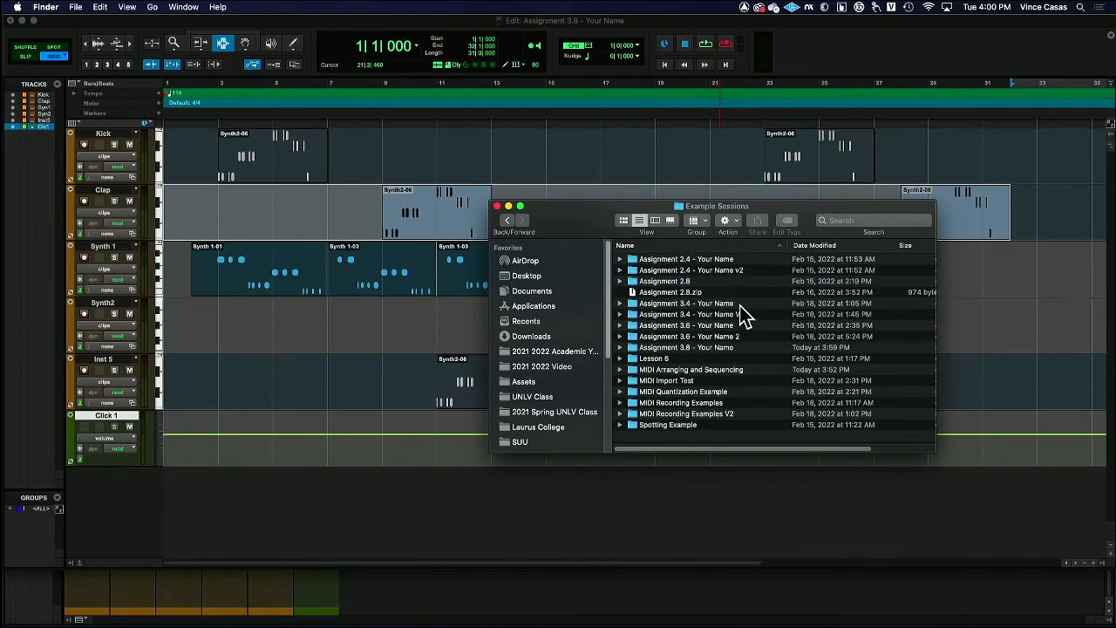
double_click(748, 346)
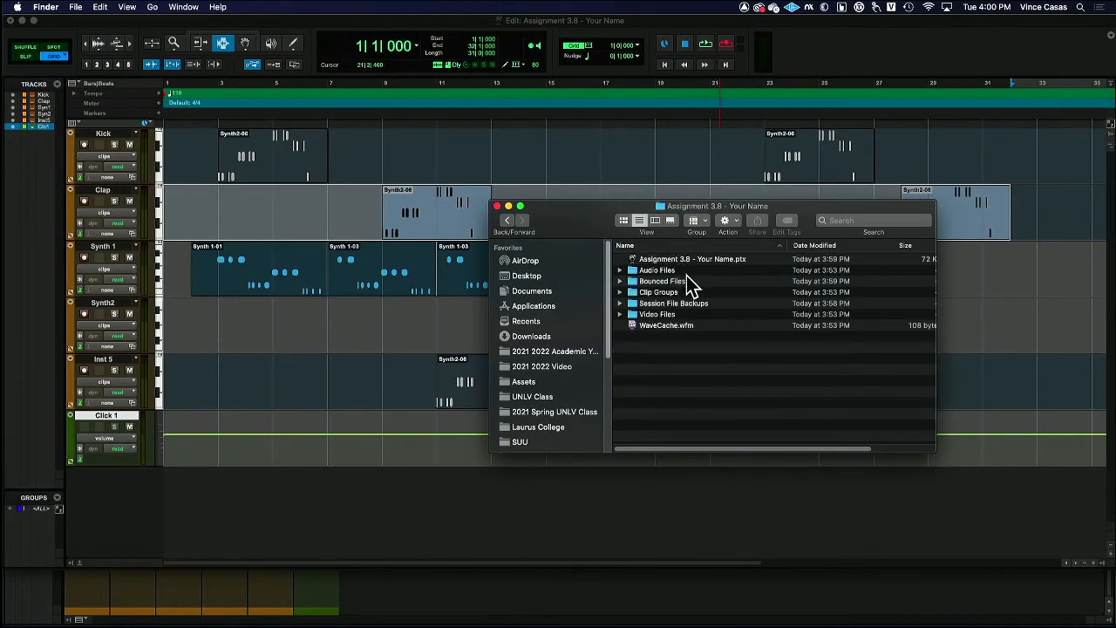
left_click(692, 280)
double_click(643, 288)
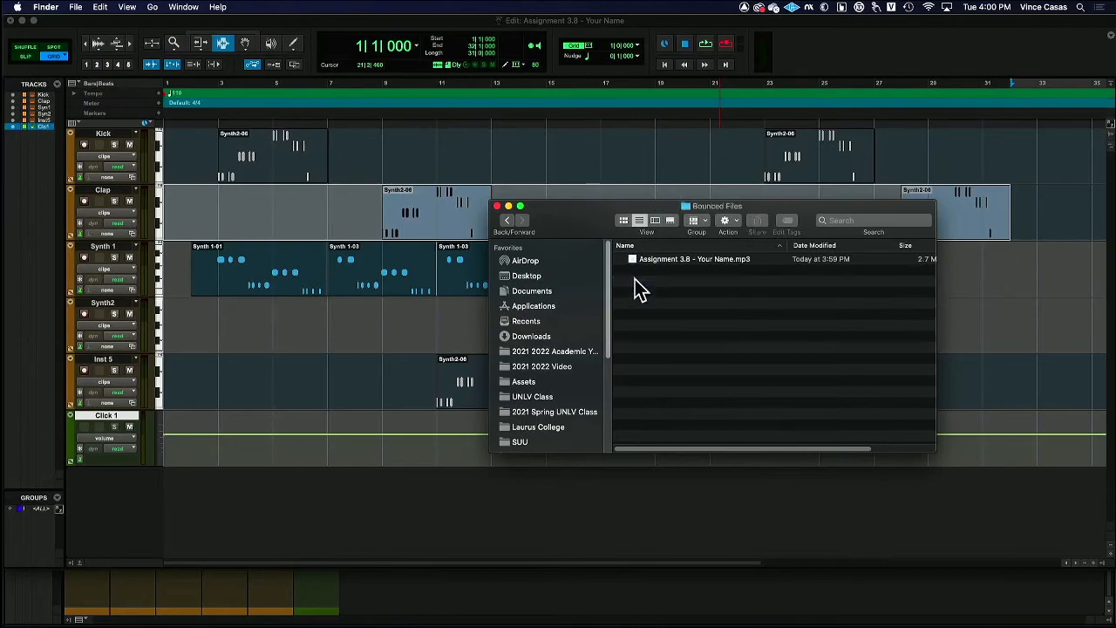
Preview the bounced Assignment 3.8 - Your Name.mp3 and close the preview
left_click(724, 260)
key("space")
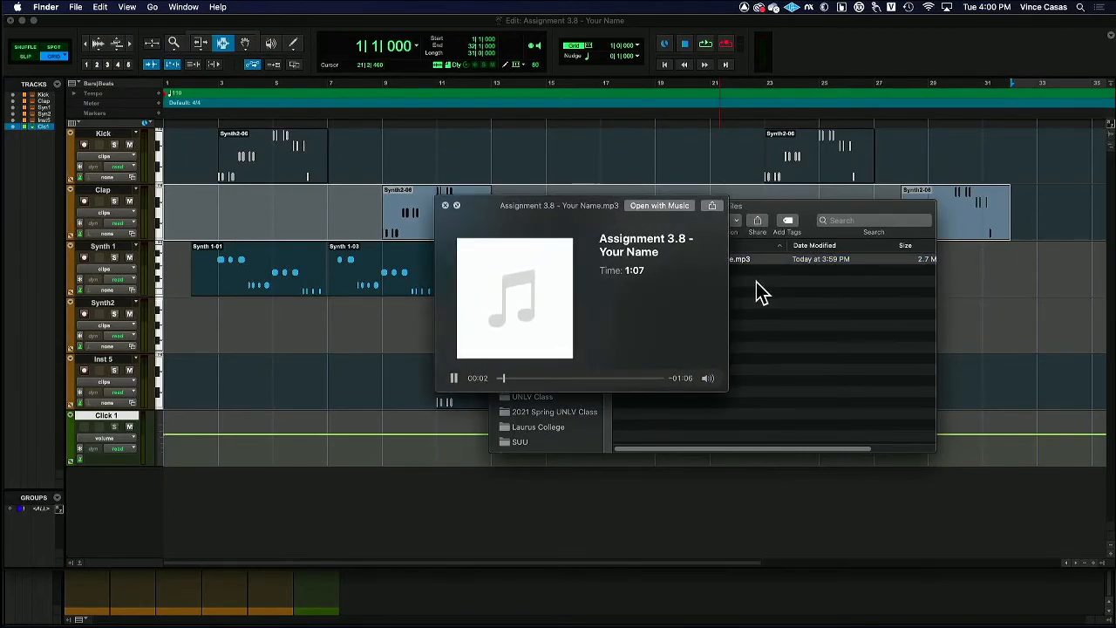
key("space")
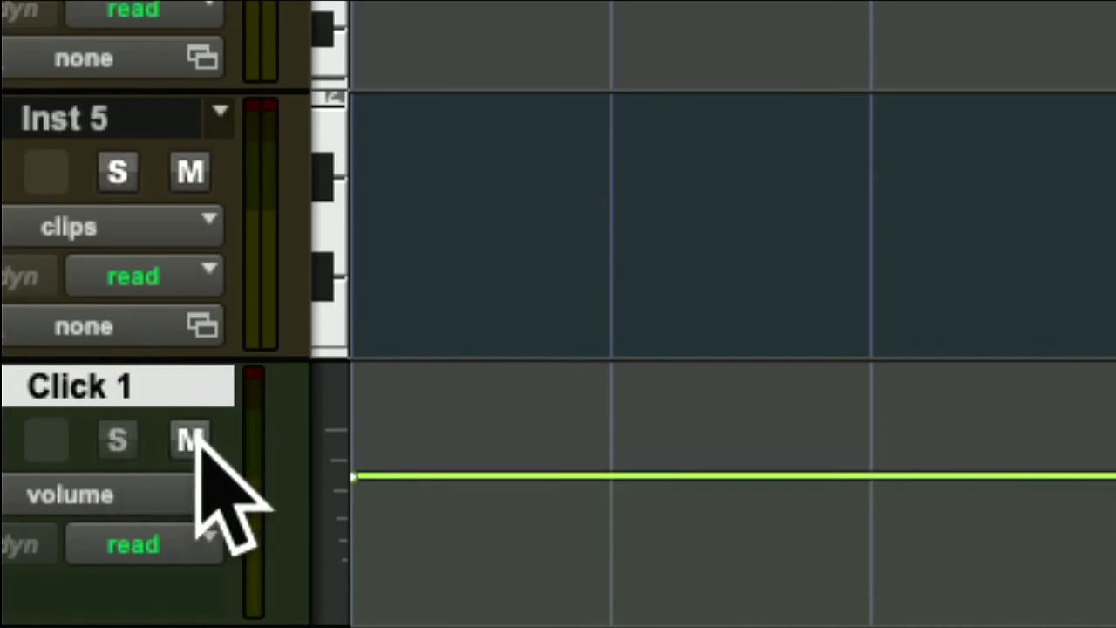
Return to Pro Tools, mute the Click 1 track and bounce the mix again as MP3 named Assignment 3.8 - Your Name_1
left_click(129, 427)
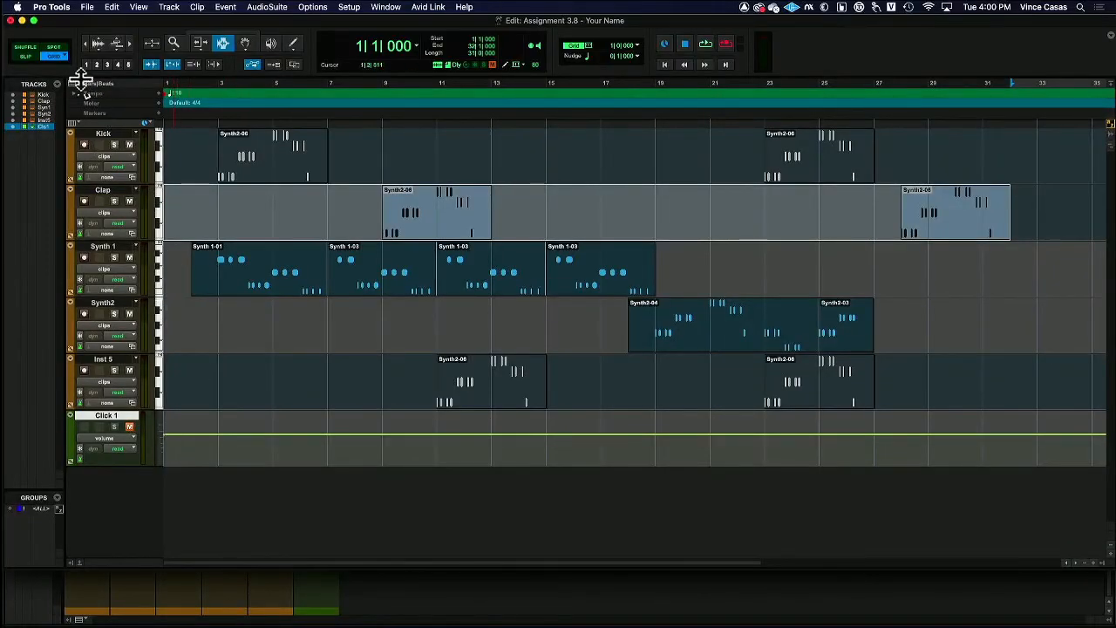
left_click(88, 7)
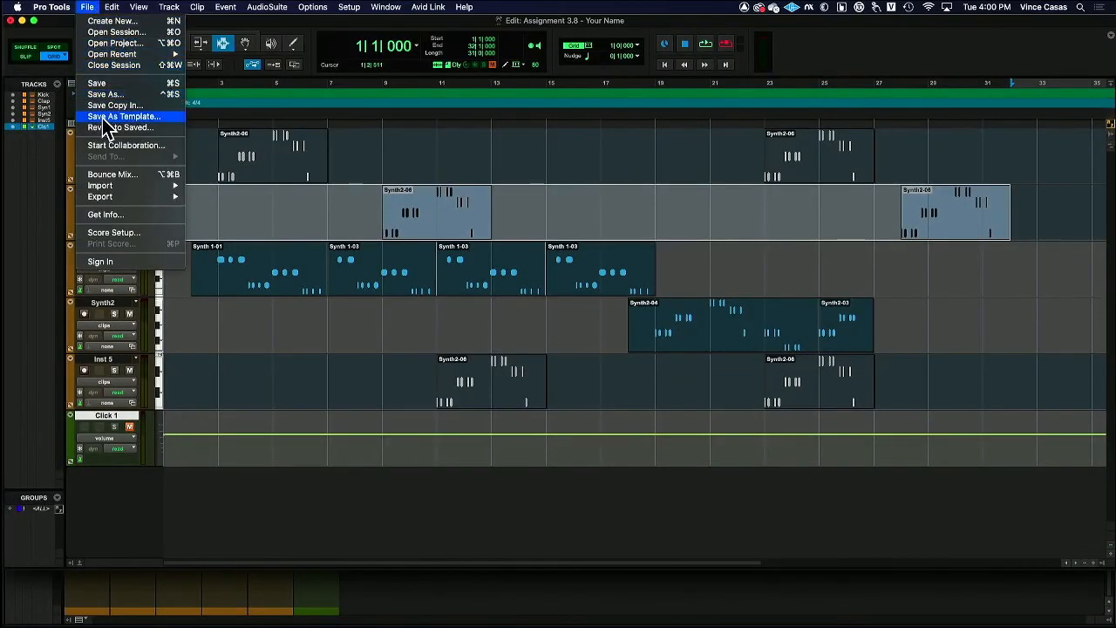
left_click(113, 174)
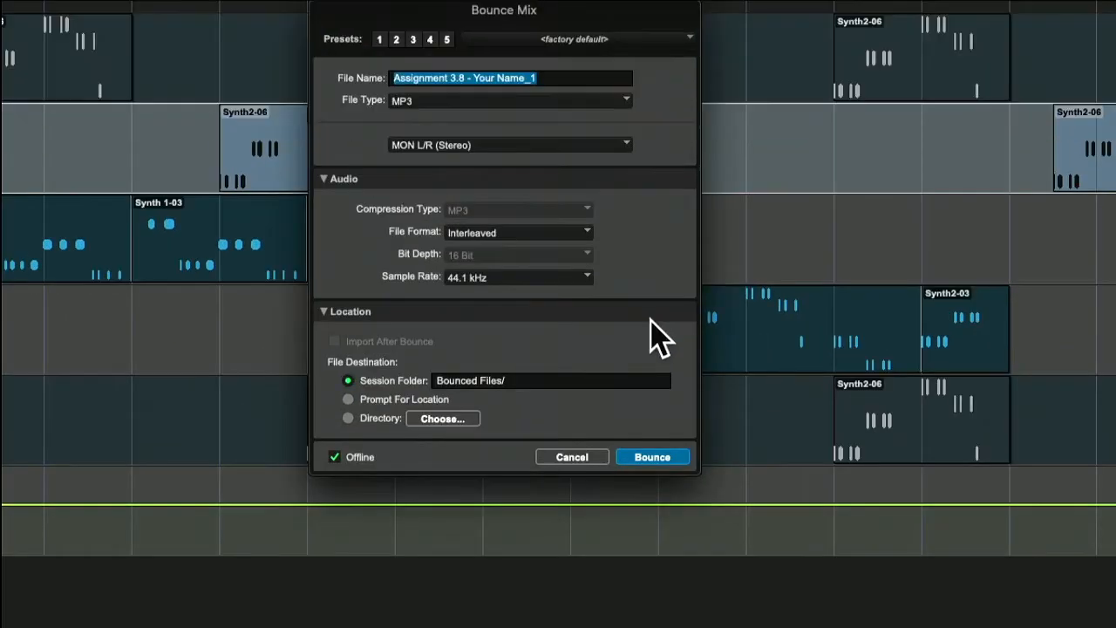
left_click(652, 401)
left_click(703, 367)
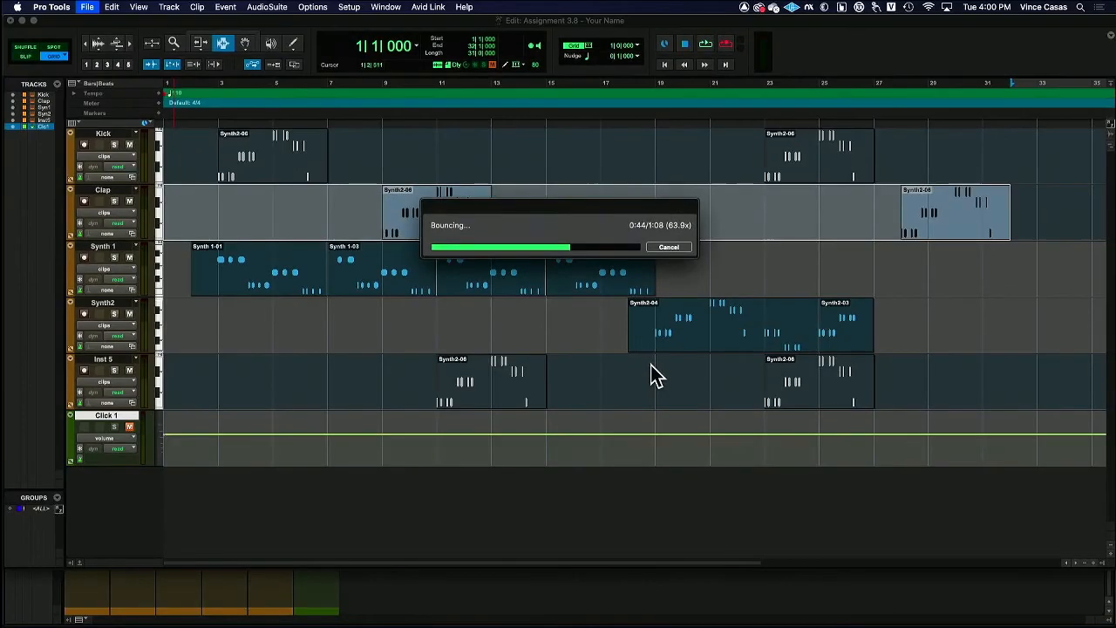
Preview Assignment 3.8 - Your Name_1.mp3 in Finder and switch back to Pro Tools
key("super+Tab")
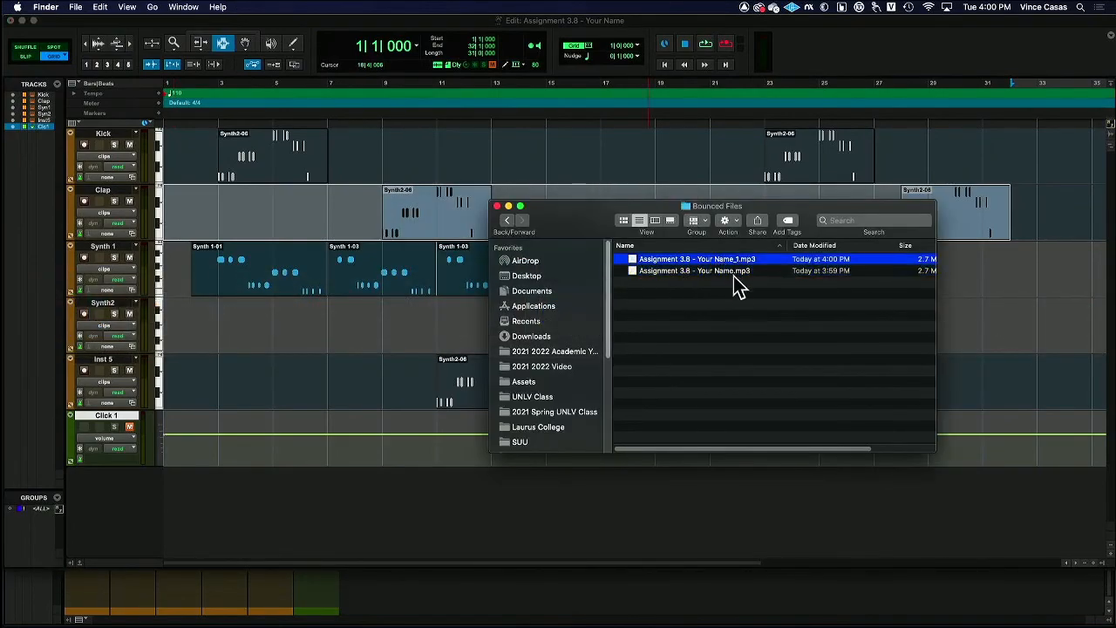
key("space")
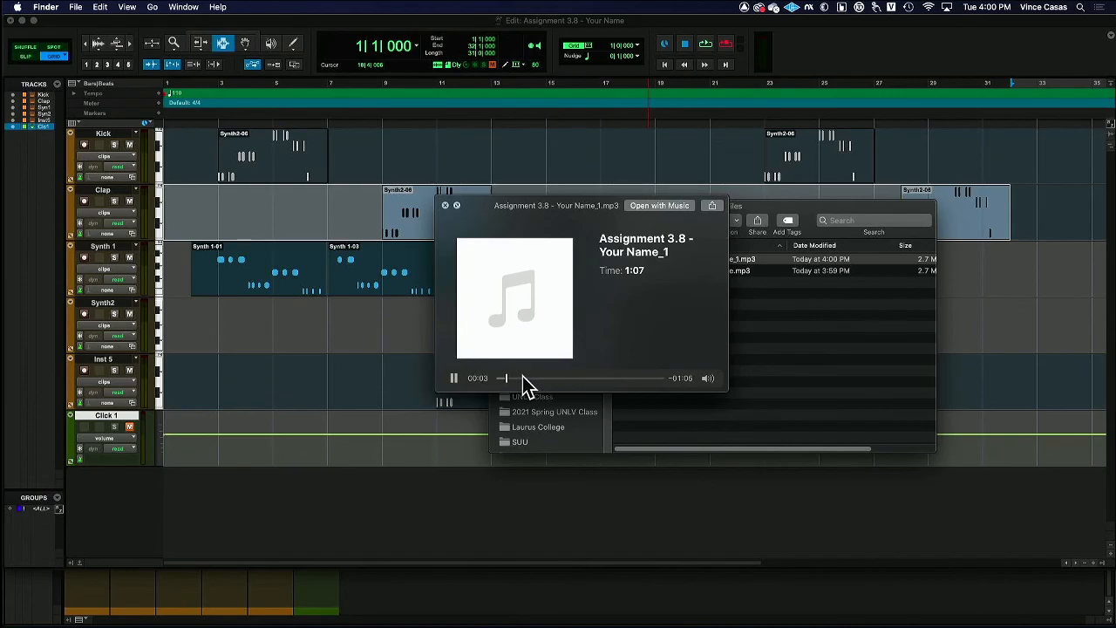
key("space")
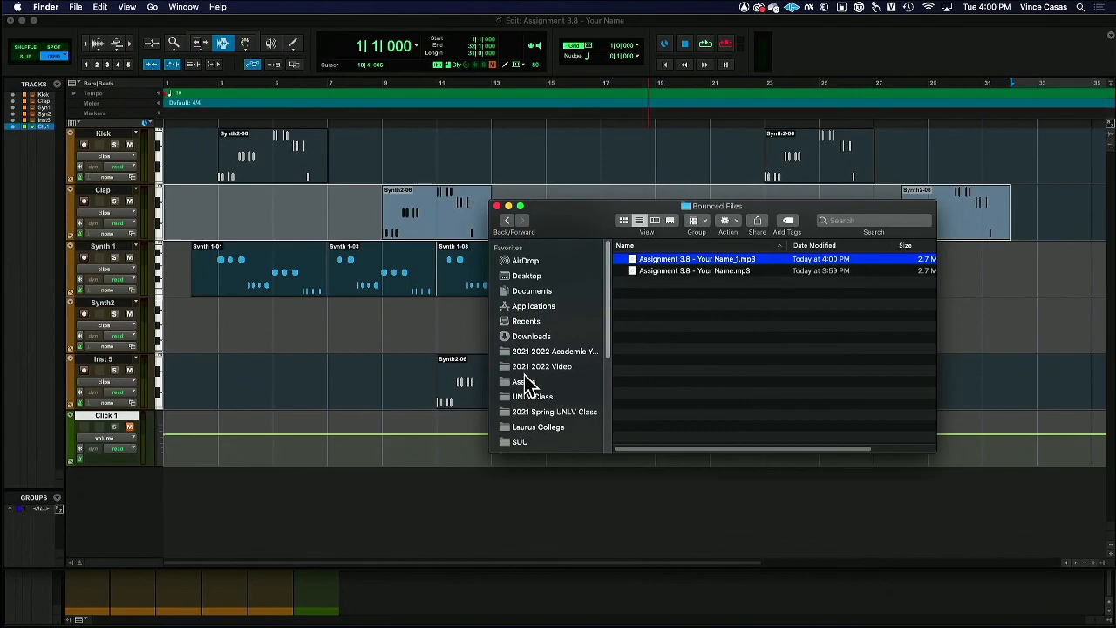
key("super+Tab")
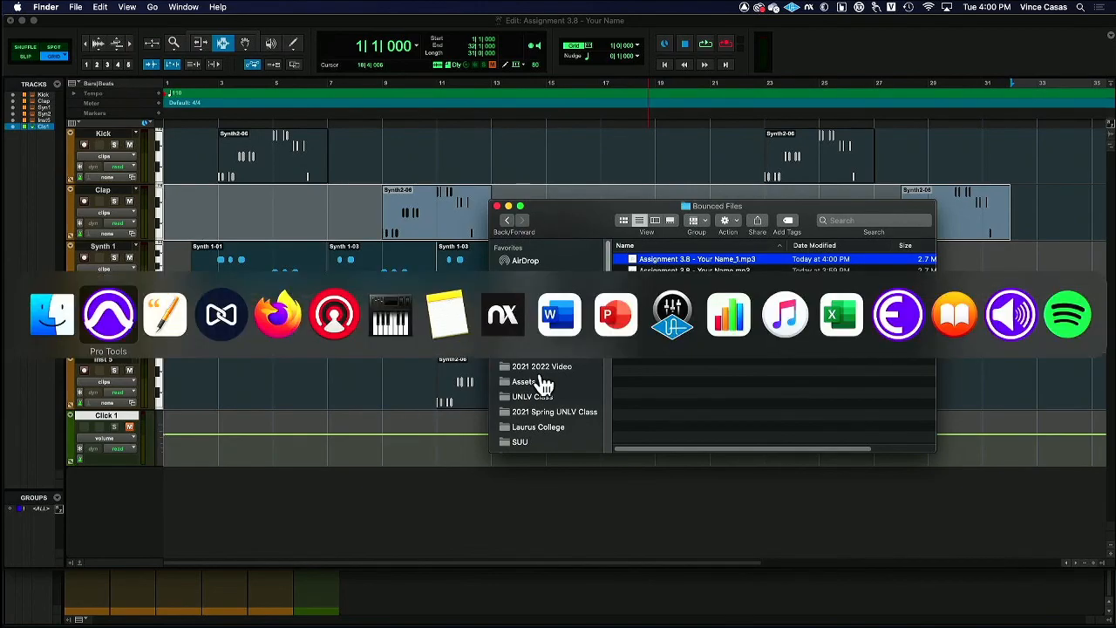